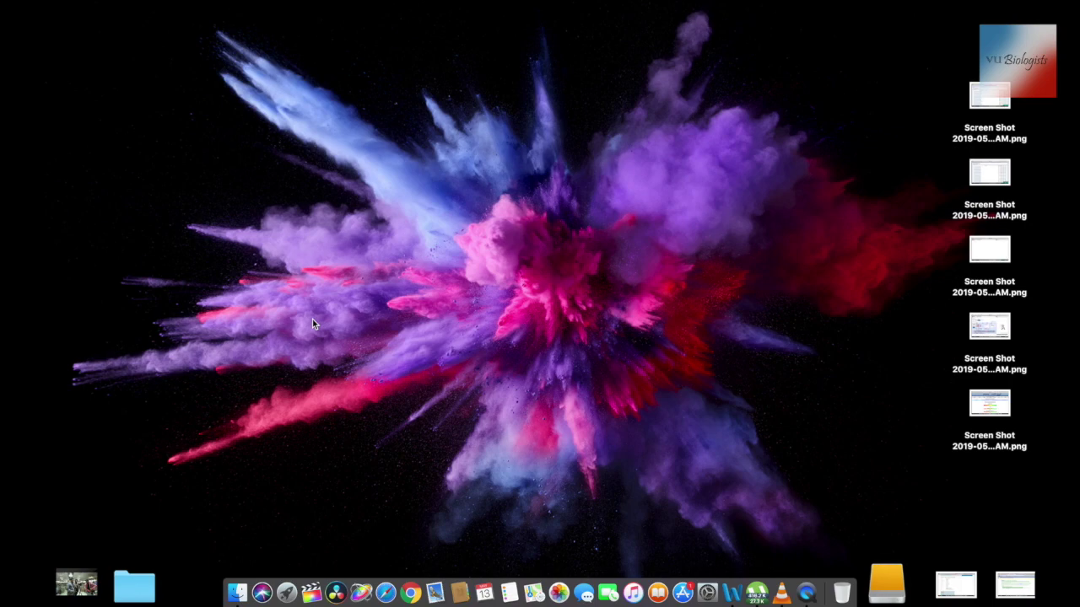
Open the bioinformatics assignment document and review the candidate gene requirements listed under Question 2
click(733, 600)
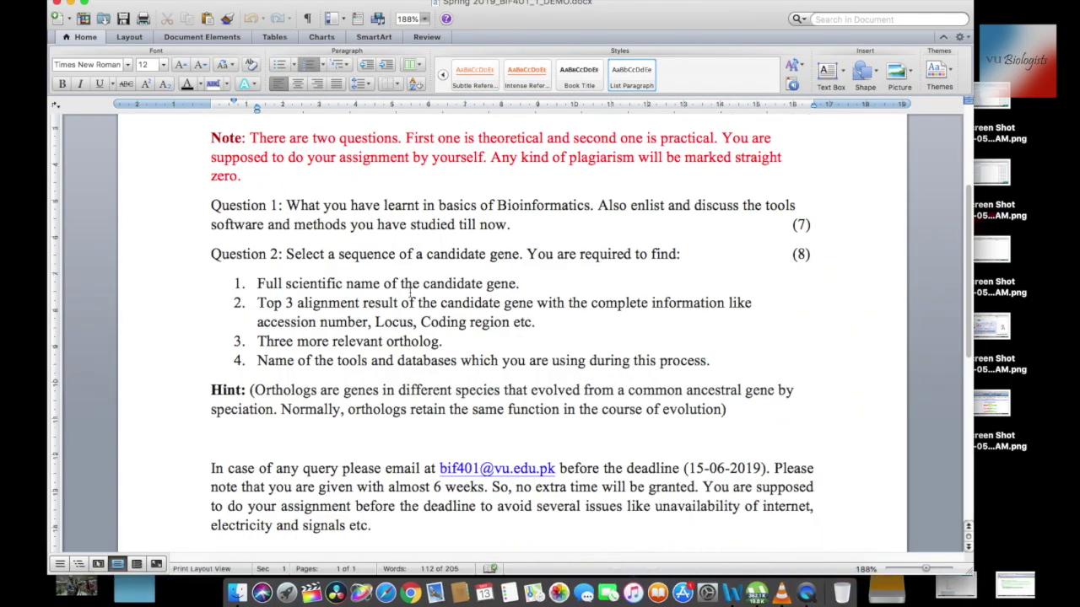
scroll(413, 287, up, 5)
scroll(412, 290, down, 4)
scroll(411, 291, down, 1)
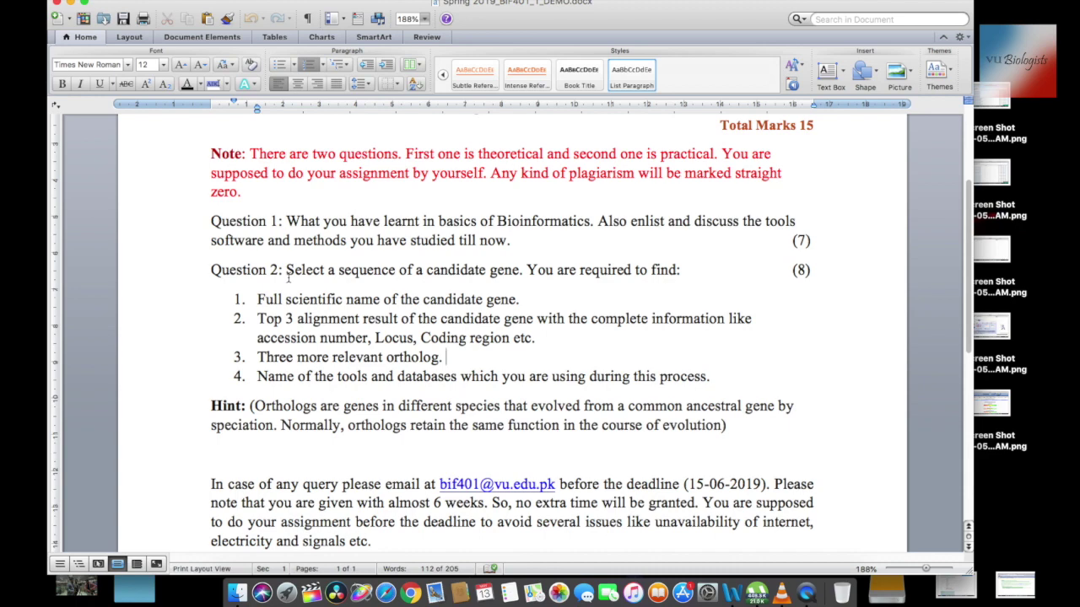
drag(257, 297, 714, 377)
click(713, 377)
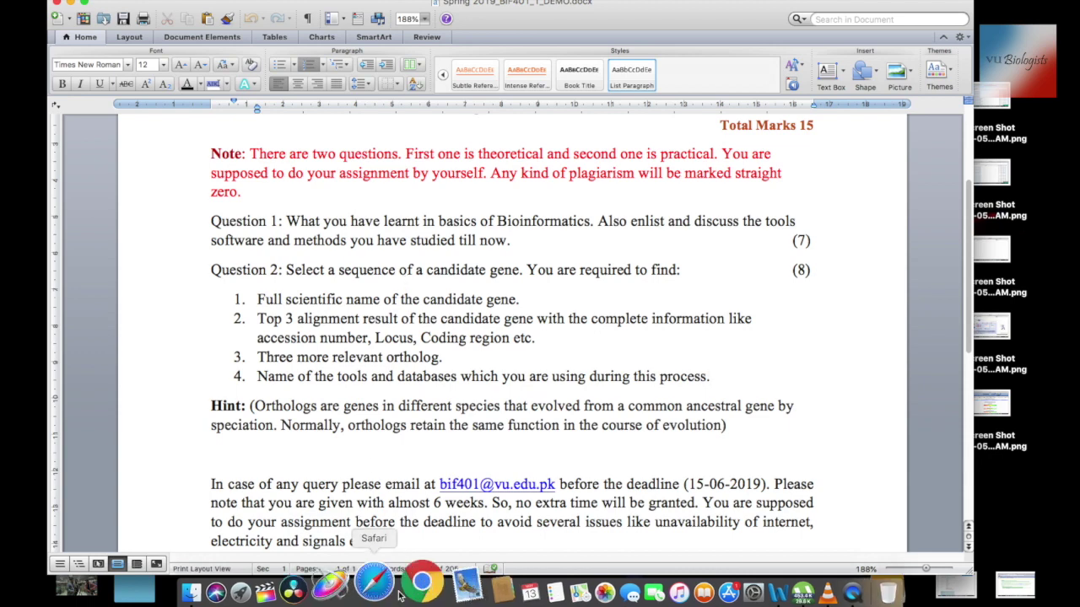
Switch to Safari and search the web for "candidate gene"
click(387, 602)
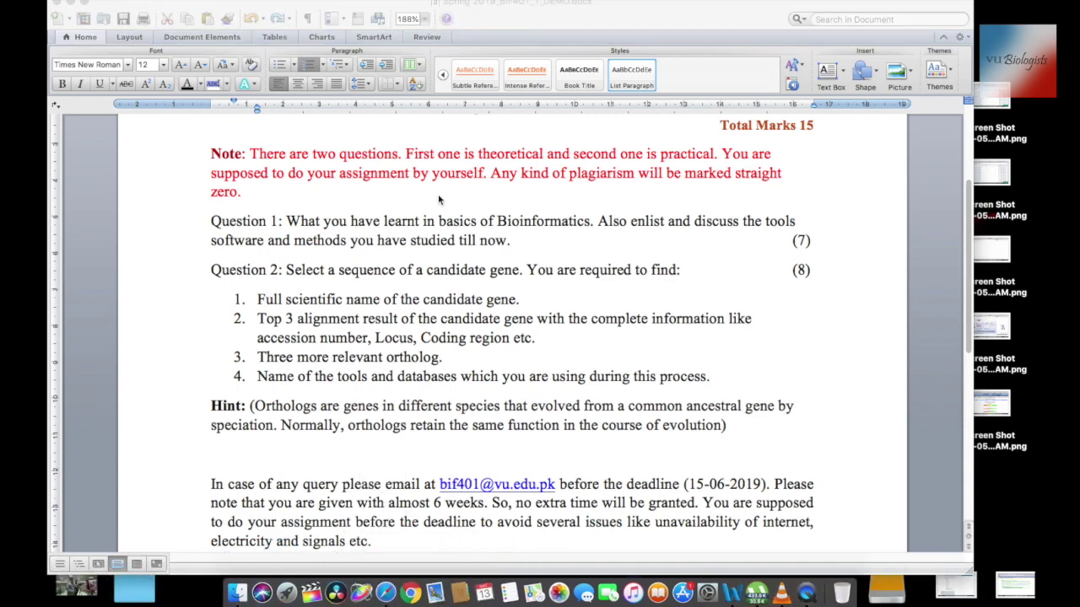
text(ca)
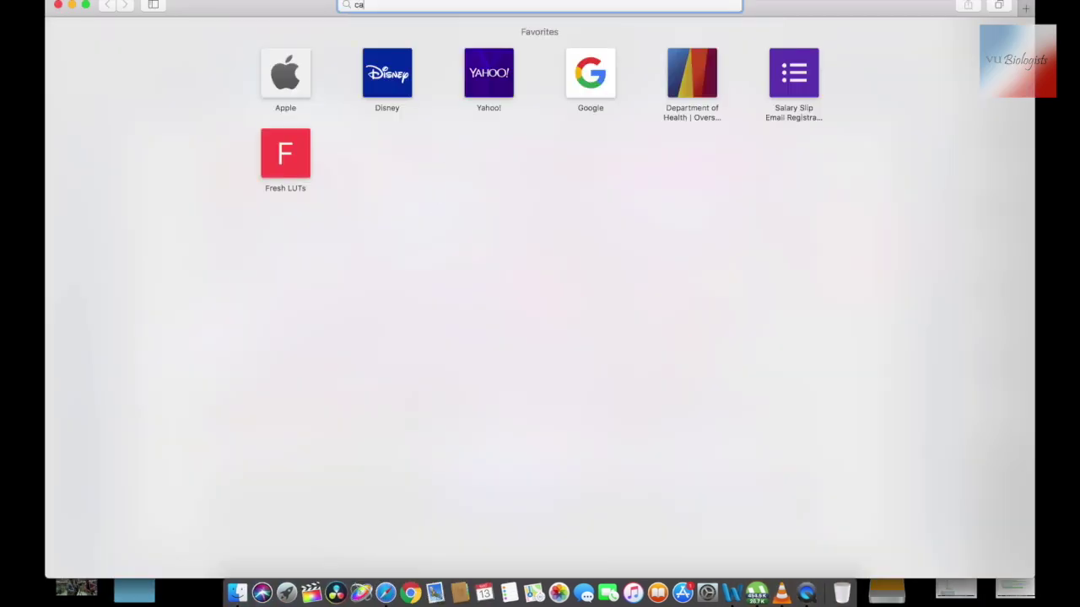
text(ndldate gene)
key(super+a)
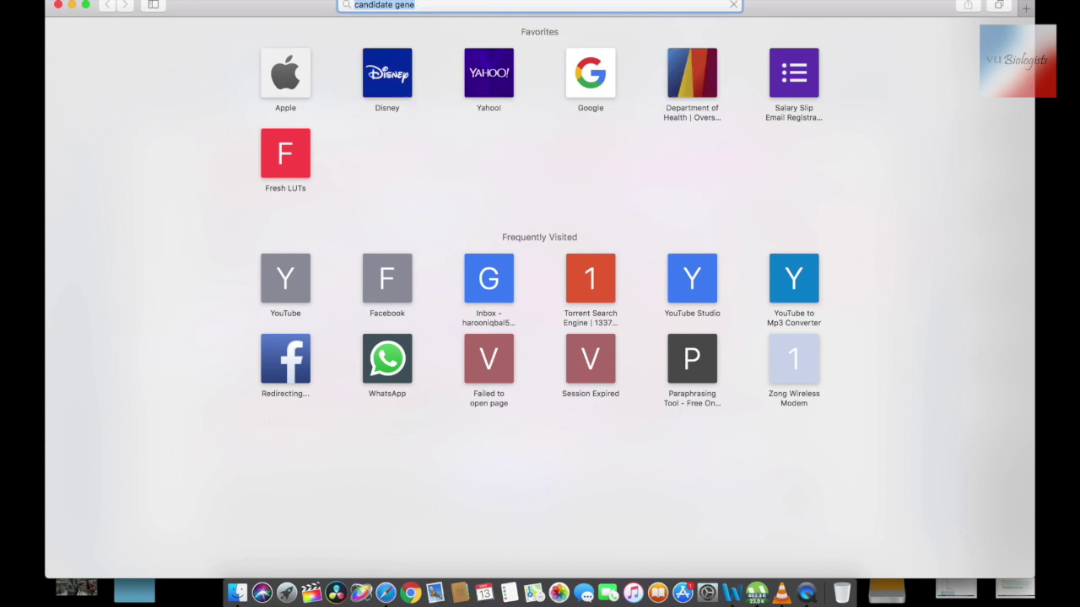
key(Return)
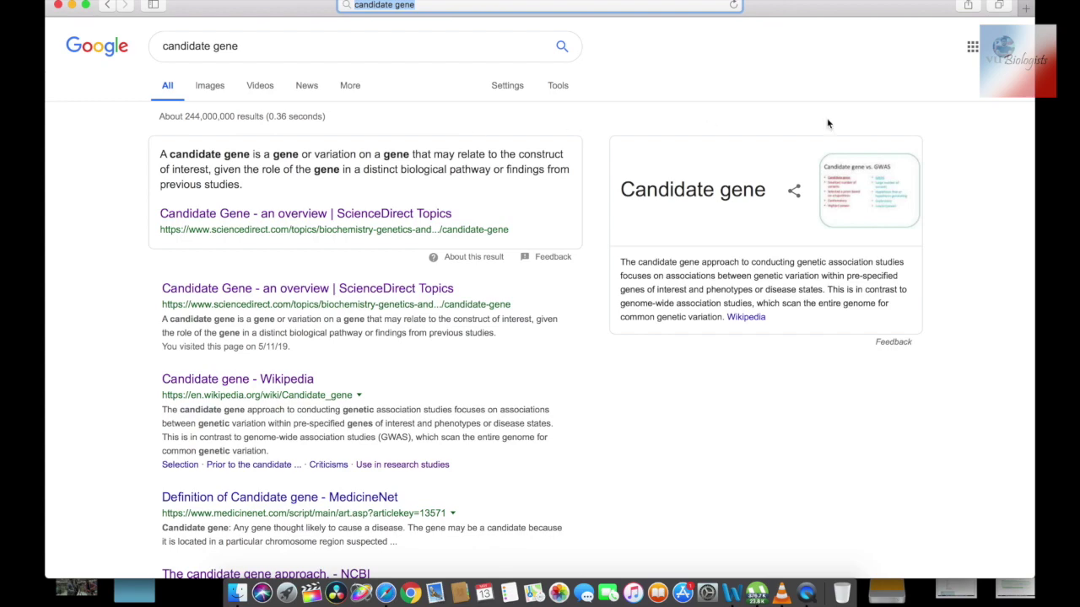
Open the image results for candidate gene and view the "Candidate gene vs. GWAS" slide
click(880, 184)
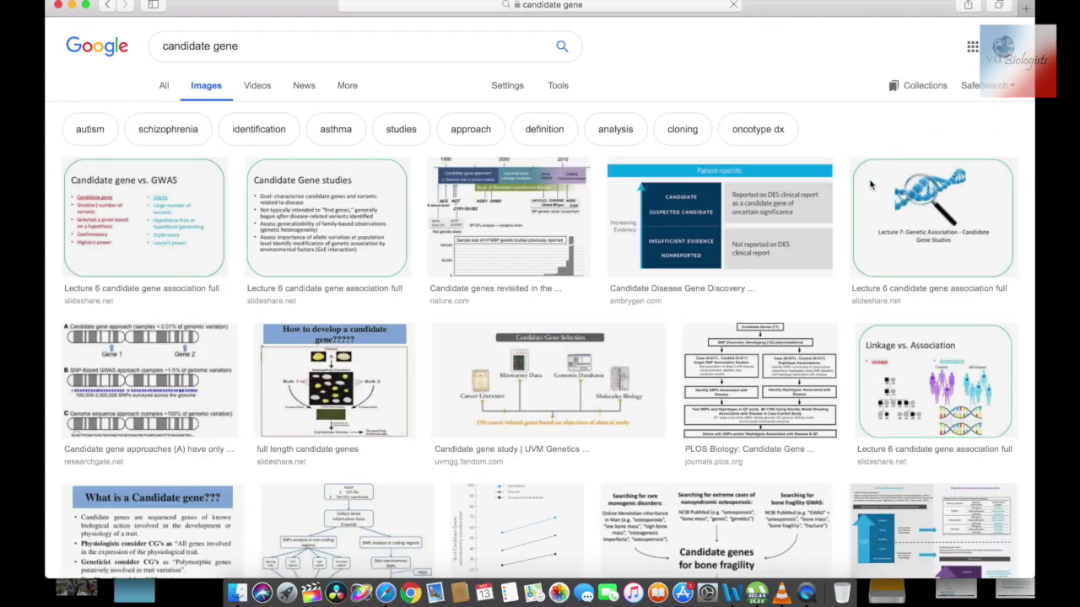
click(173, 233)
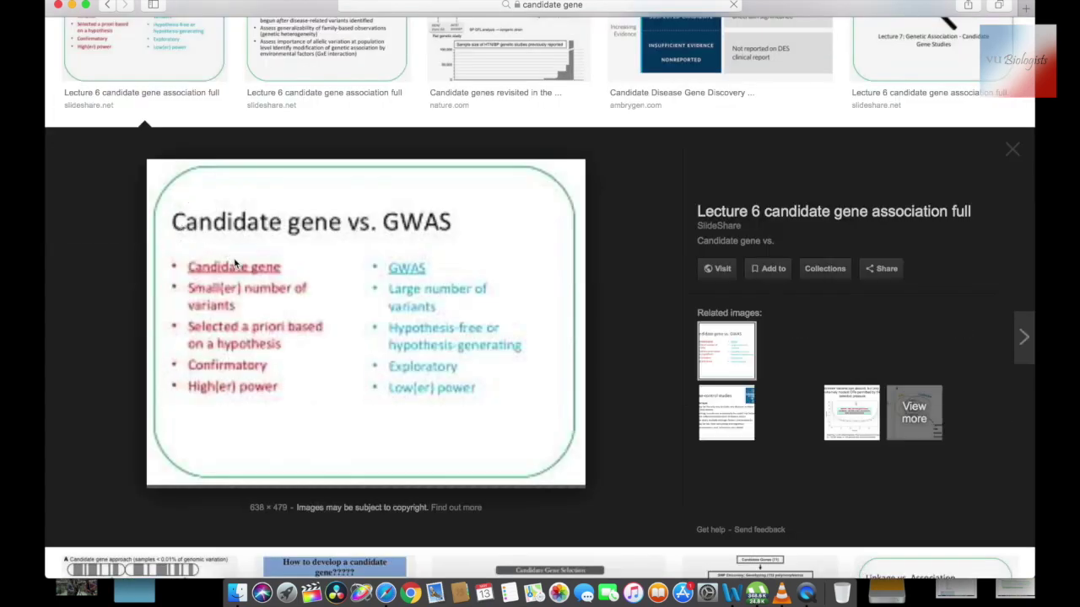
click(239, 271)
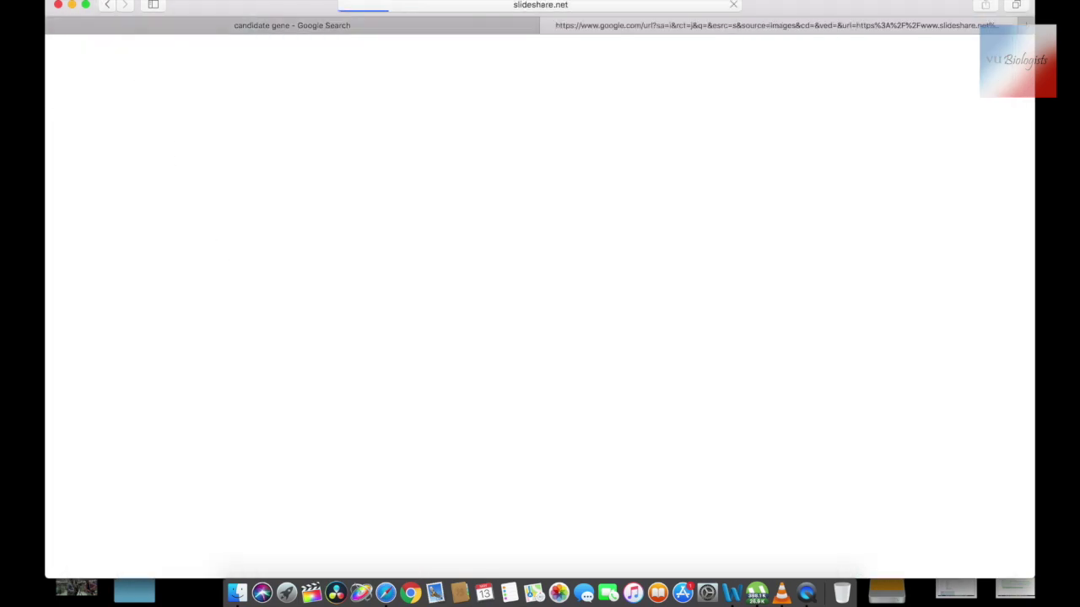
click(107, 6)
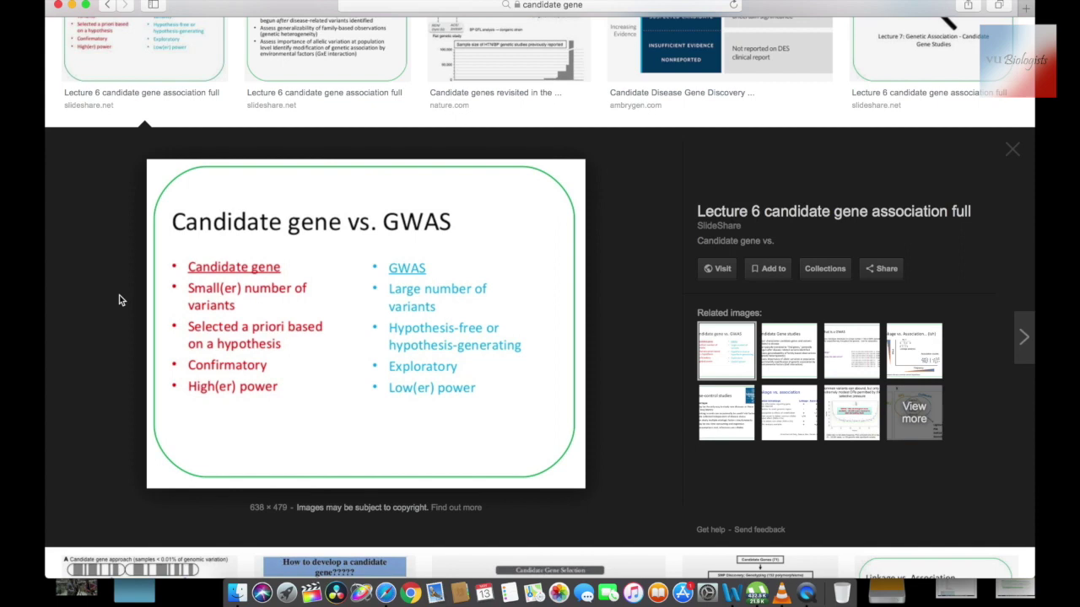
scroll(119, 300, up, 5)
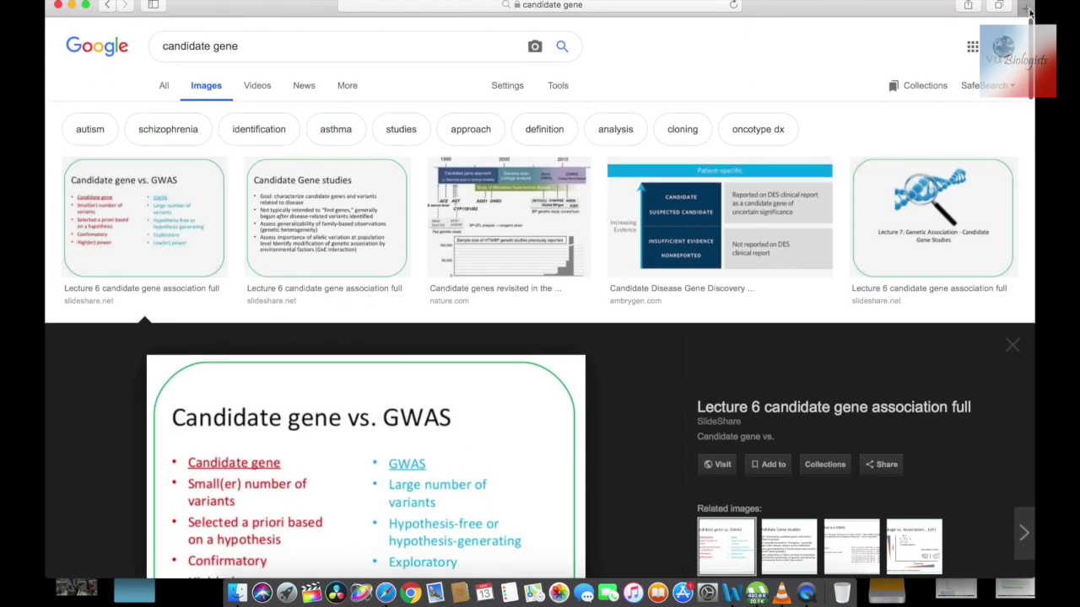
Search the web for "gwas" in a new browser tab
click(1027, 9)
text(gwas)
key(Return)
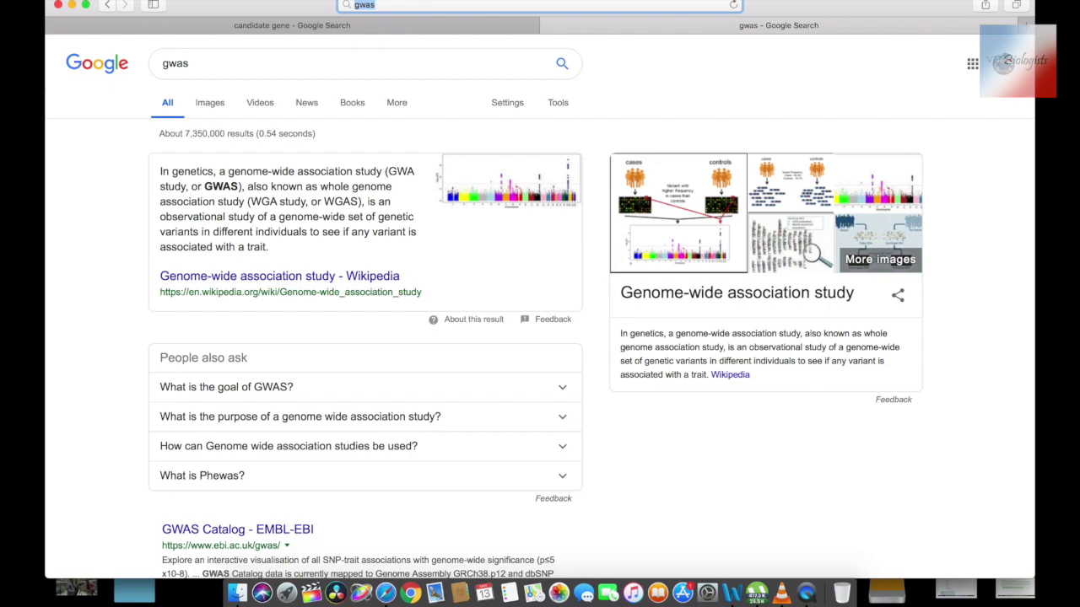
Return to the candidate gene image results and examine the slide's comparison of candidate gene and GWAS approaches
click(345, 26)
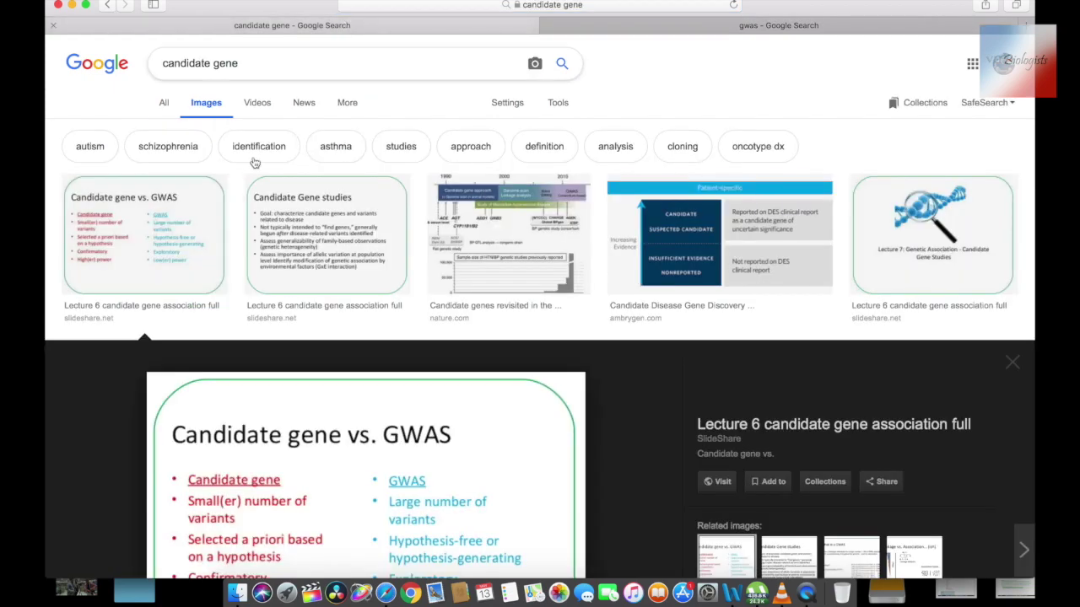
scroll(274, 408, down, 5)
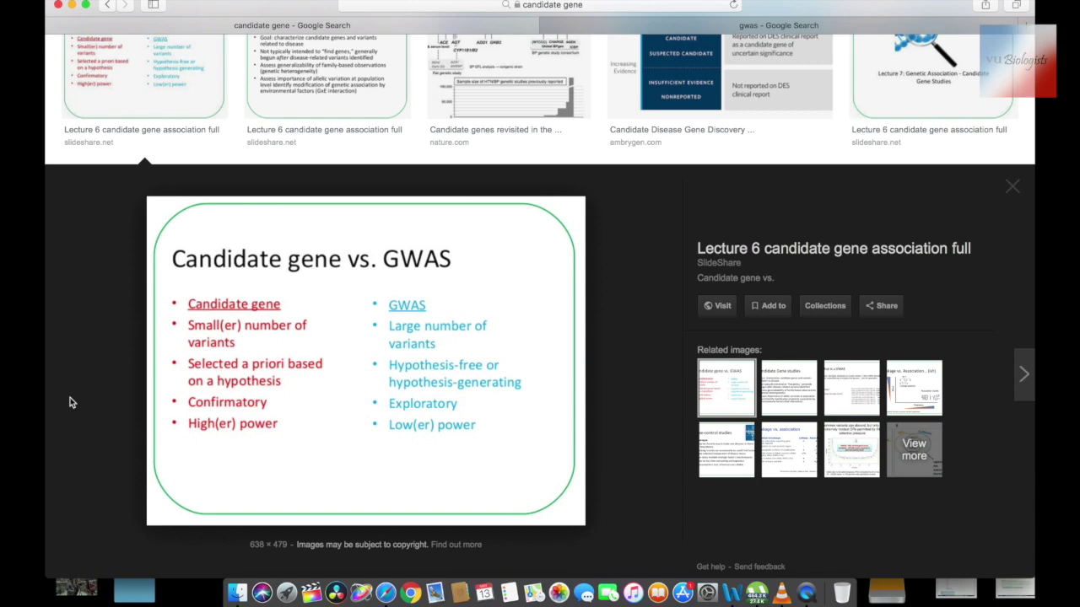
scroll(71, 401, down, 3)
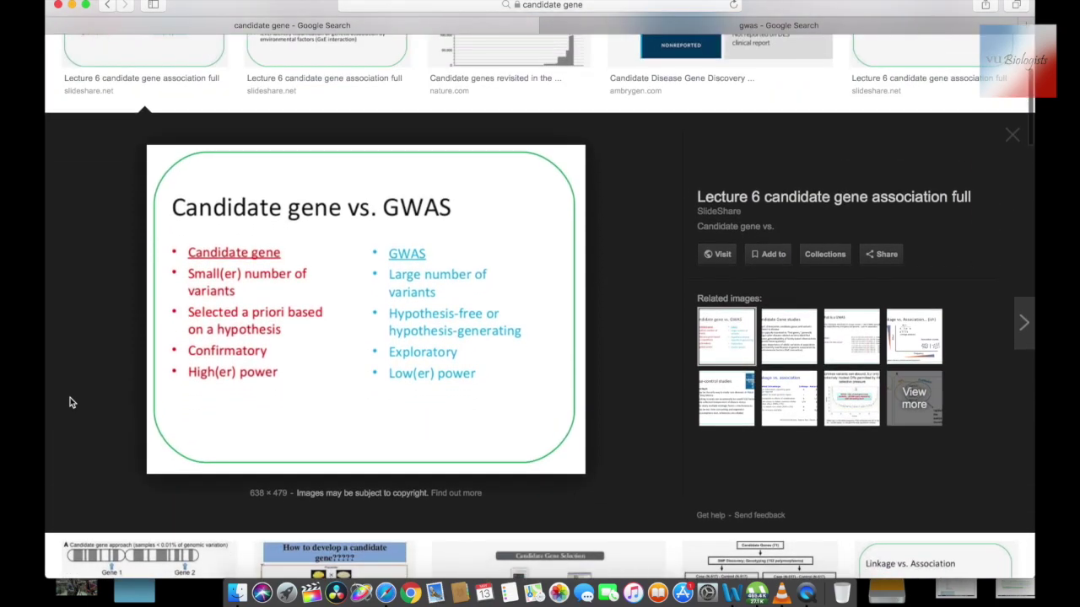
Close the enlarged slide preview and go back to the general web results for candidate gene
click(1013, 135)
scroll(566, 168, up, 4)
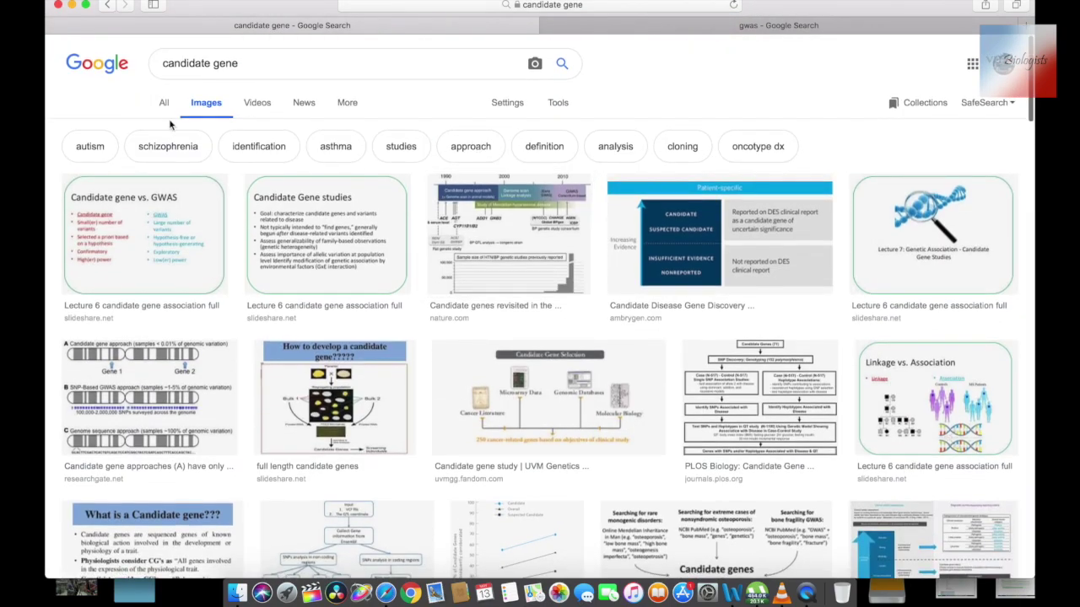
click(163, 102)
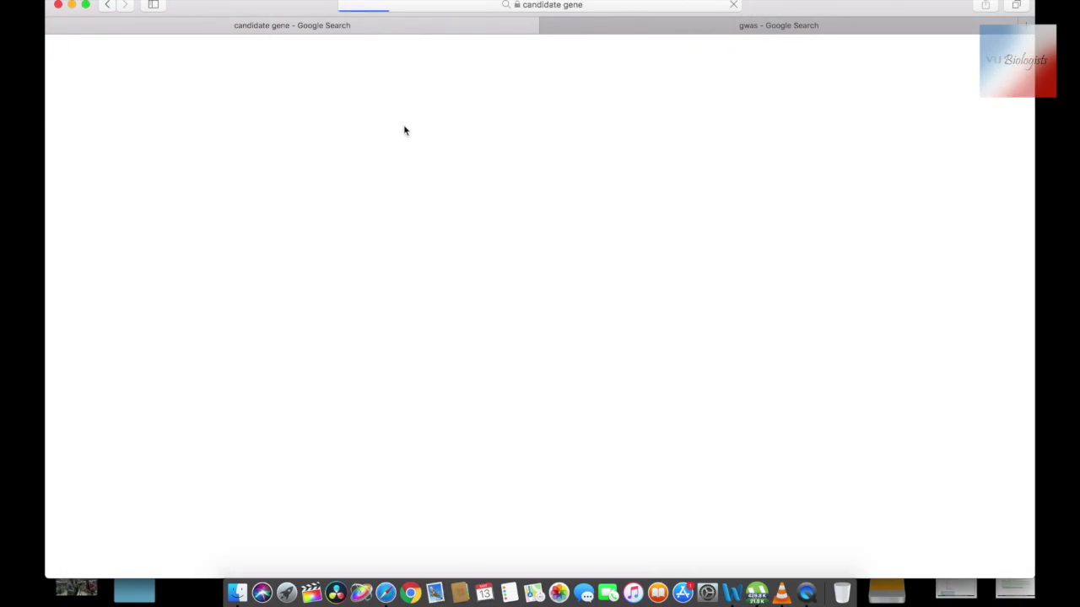
scroll(351, 223, down, 1)
scroll(351, 223, up, 1)
scroll(369, 68, down, 1)
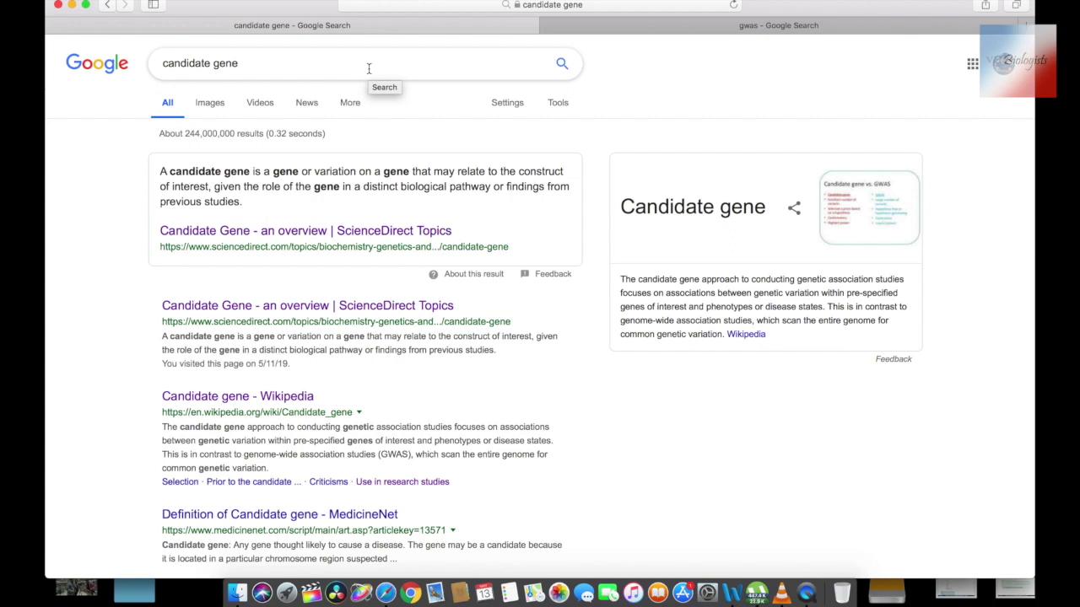
Search for "candidate genes in human" and open ScienceDirect's Candidate Gene overview page
click(369, 69)
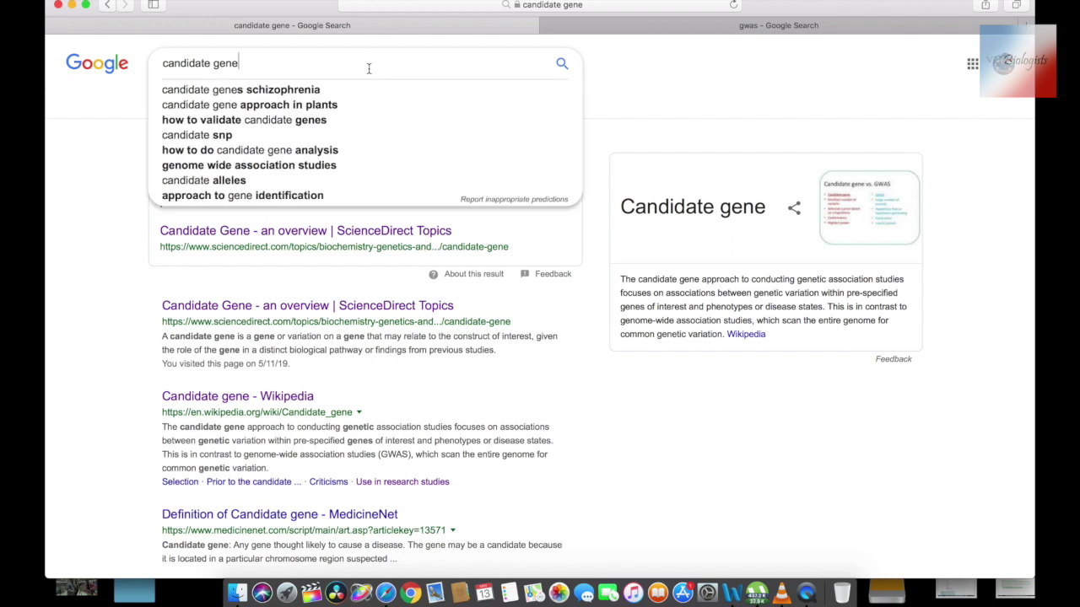
text(s in human)
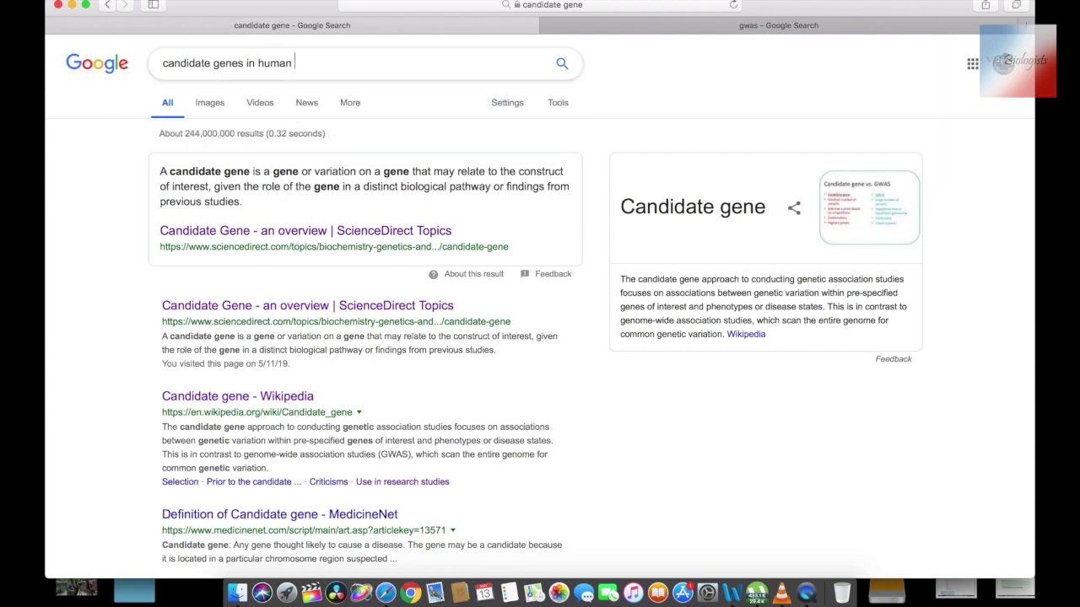
key(Return)
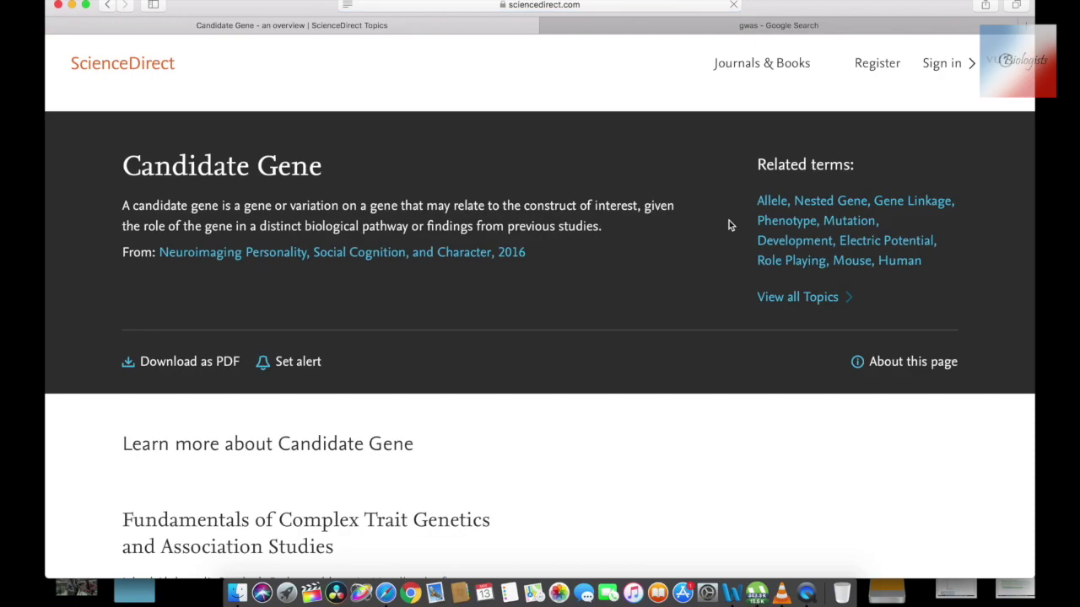
Skim the ScienceDirect Candidate Gene overview down to Table 23.3 on variants associated with brain structure
scroll(729, 222, down, 15)
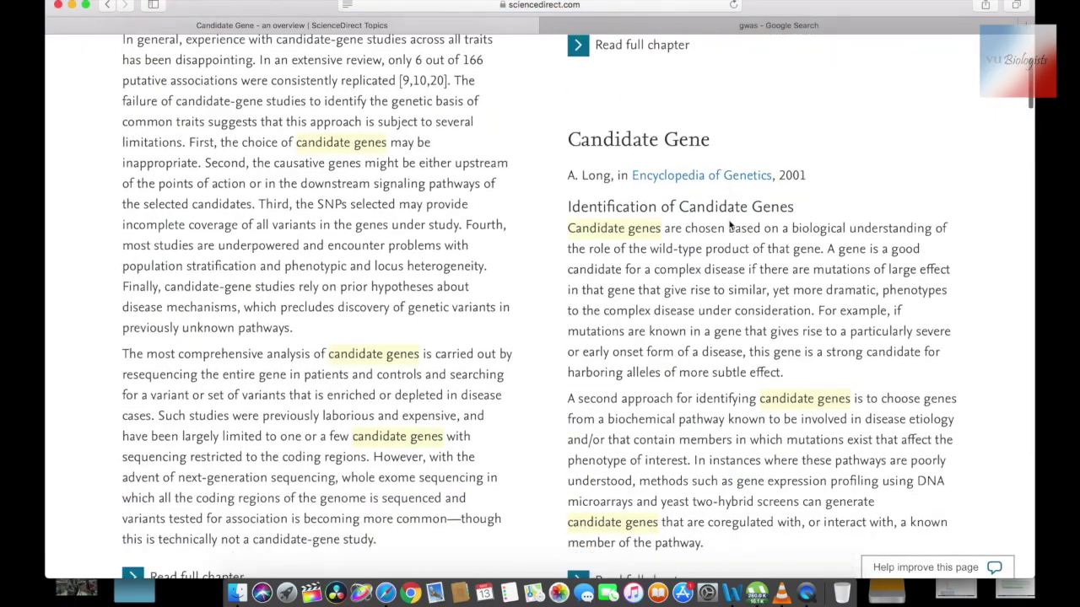
scroll(729, 222, down, 10)
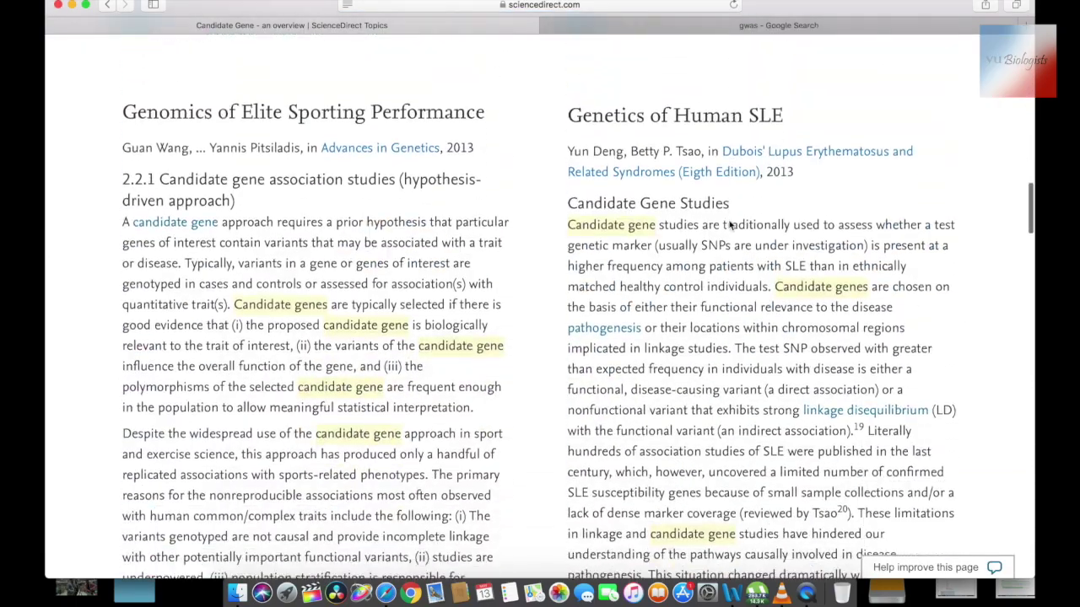
scroll(729, 222, down, 2)
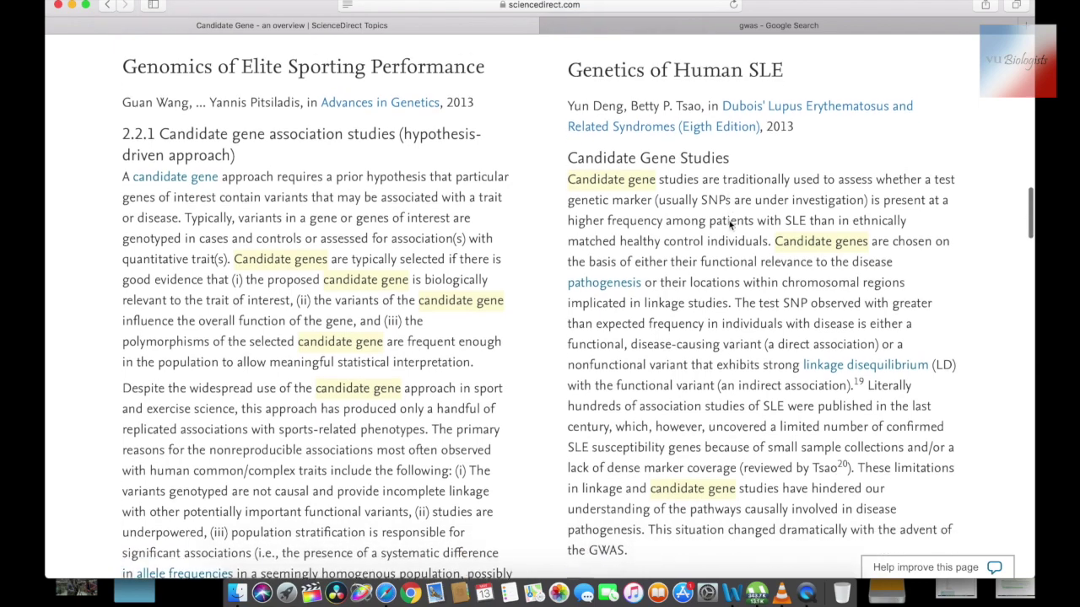
scroll(731, 223, down, 4)
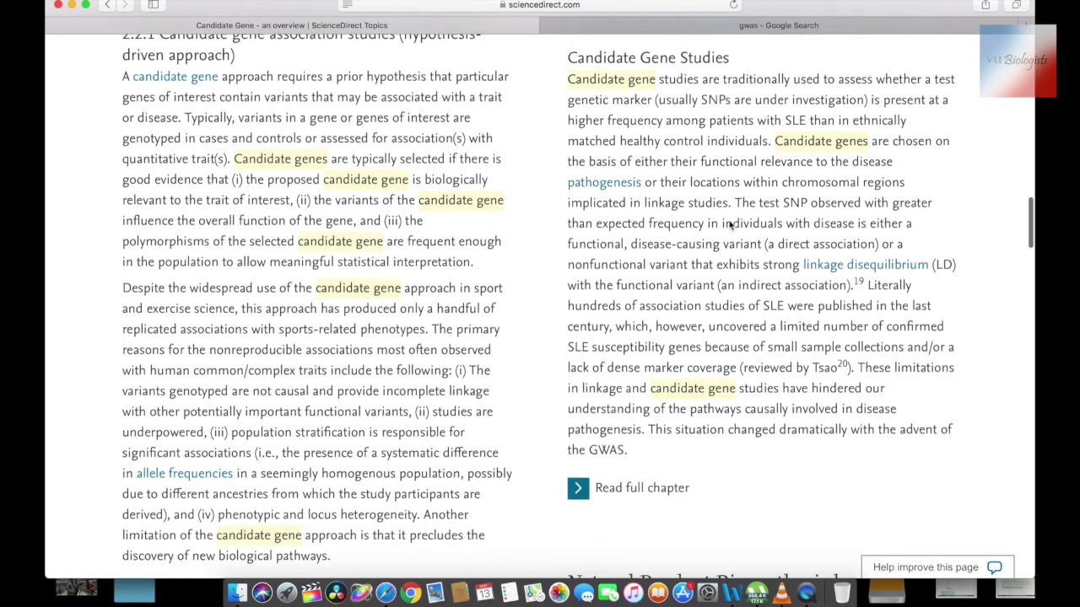
scroll(731, 224, down, 15)
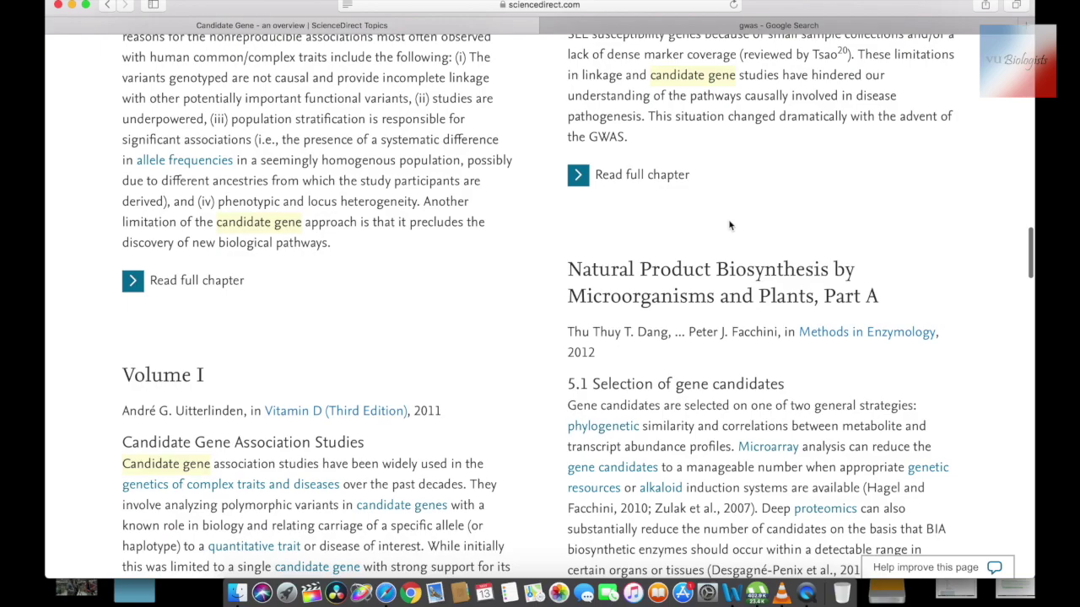
scroll(731, 224, down, 20)
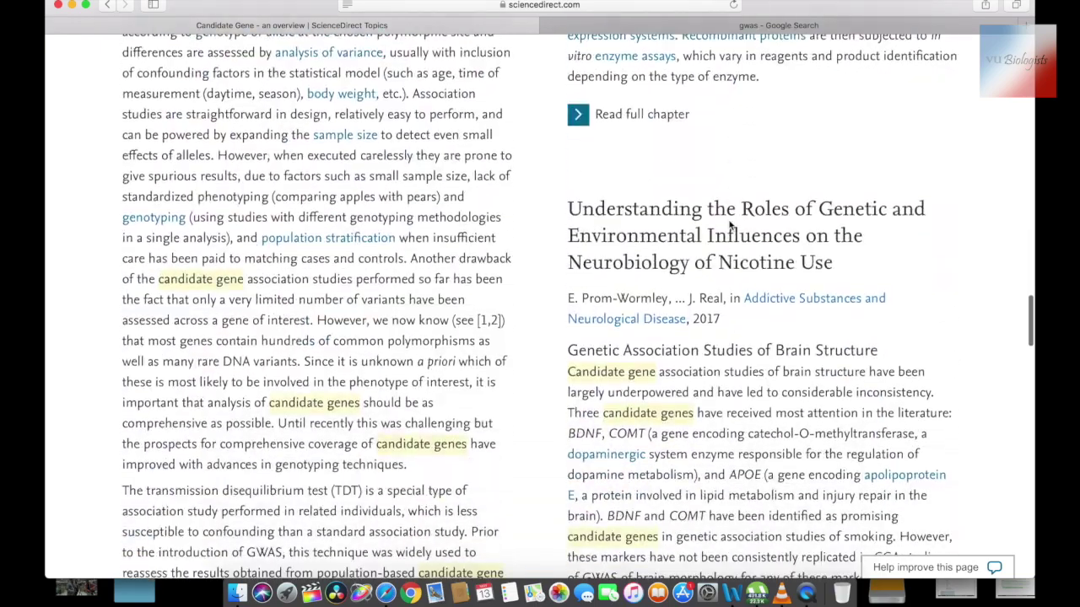
scroll(730, 224, down, 5)
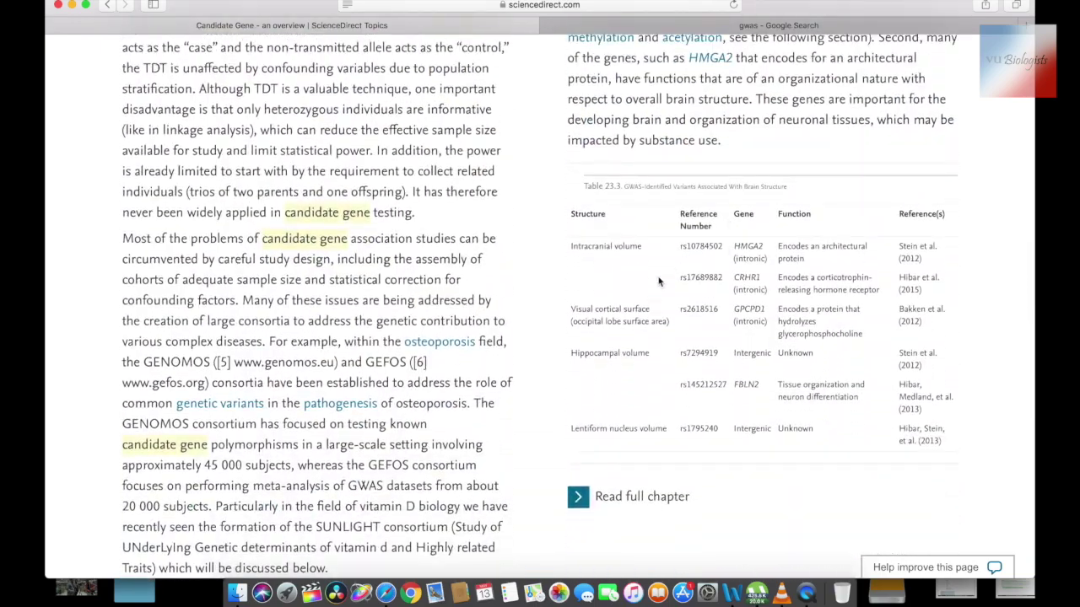
Examine the genes and functions listed in Table 23.3 up close
scroll(660, 282, up, 3)
scroll(660, 282, right, 7)
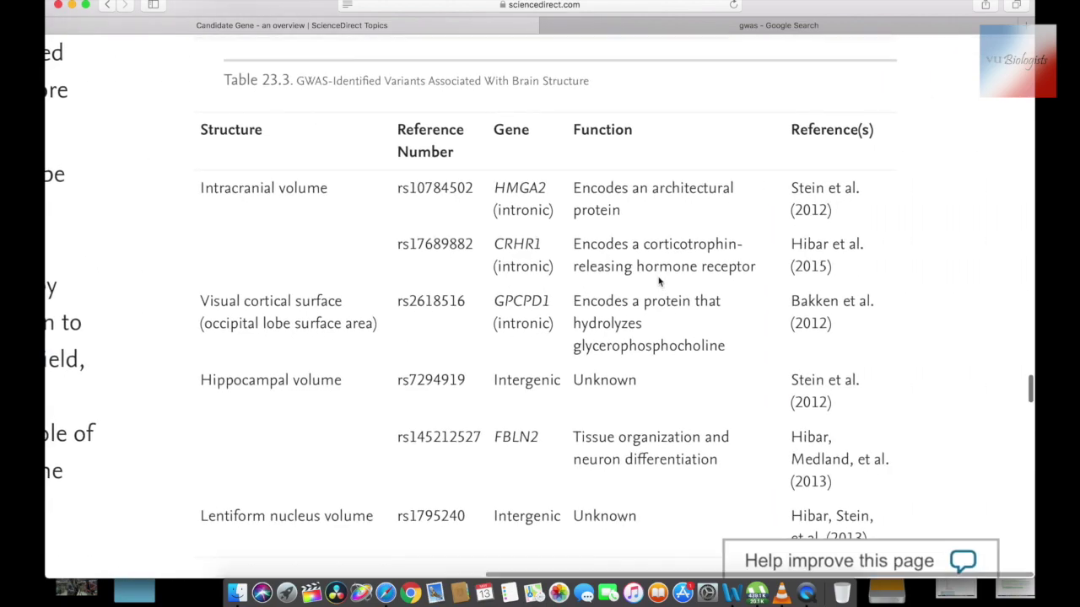
scroll(658, 277, up, 3)
scroll(658, 277, down, 2)
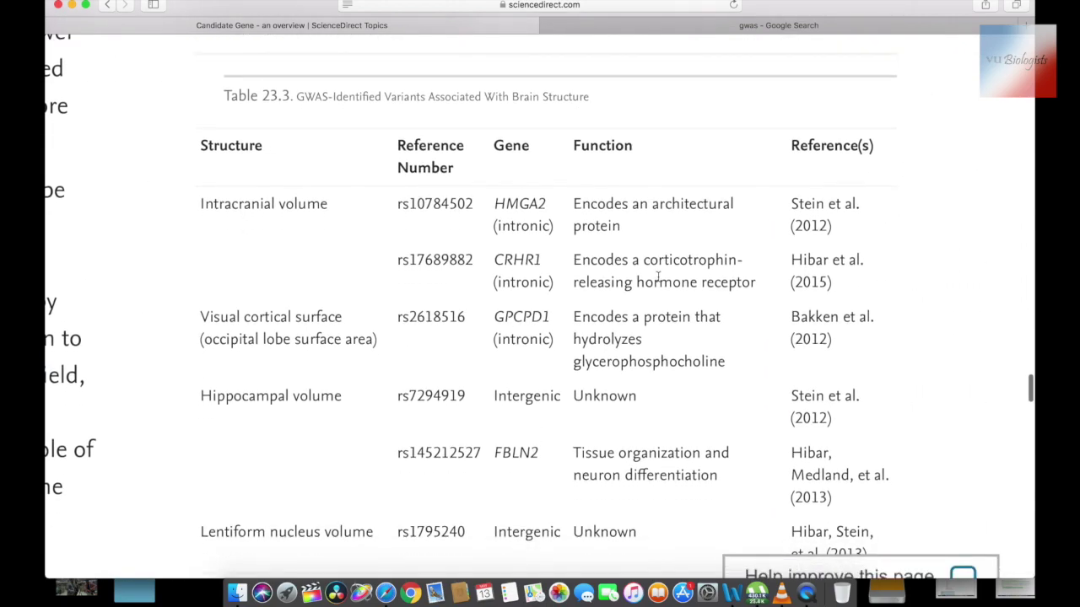
scroll(472, 266, down, 3)
scroll(472, 265, down, 2)
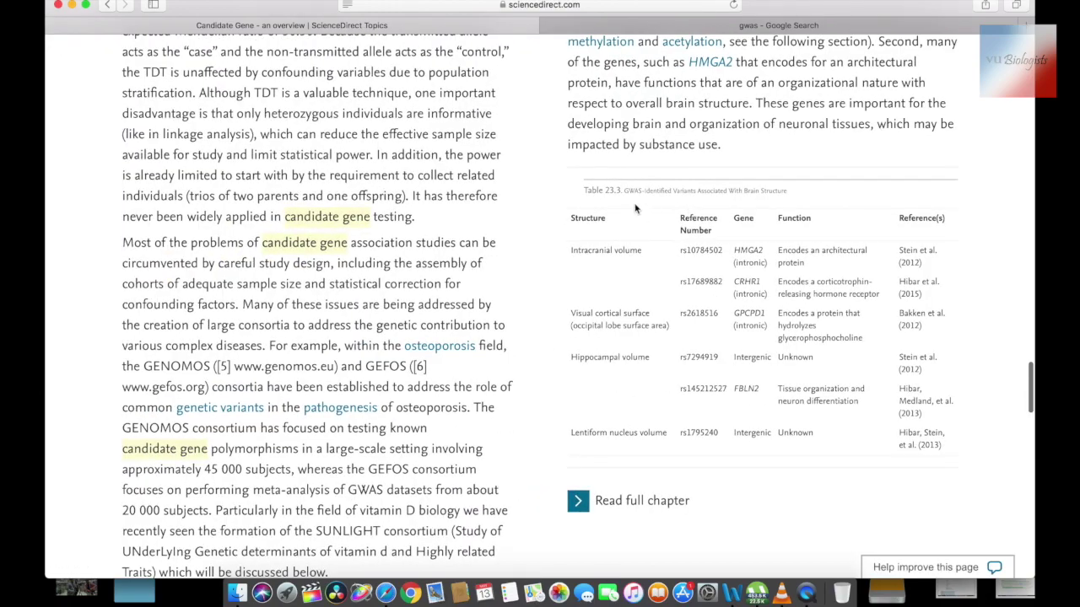
Examine Table 176.3 further down the page, covering osteoarthritis associations derived from candidate gene studies
scroll(445, 329, down, 10)
scroll(445, 329, down, 12)
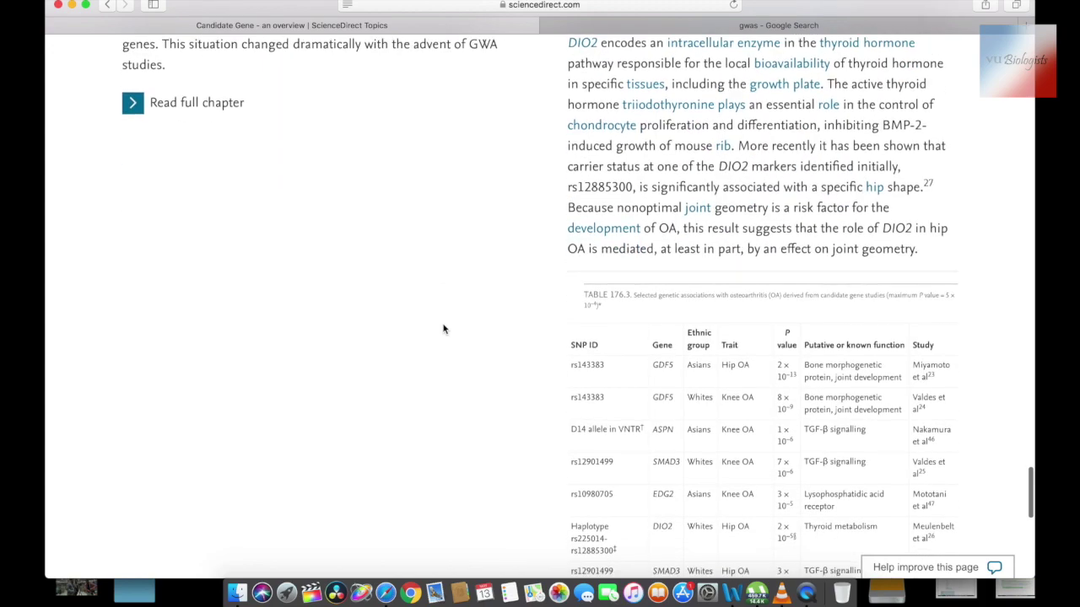
scroll(624, 318, down, 1)
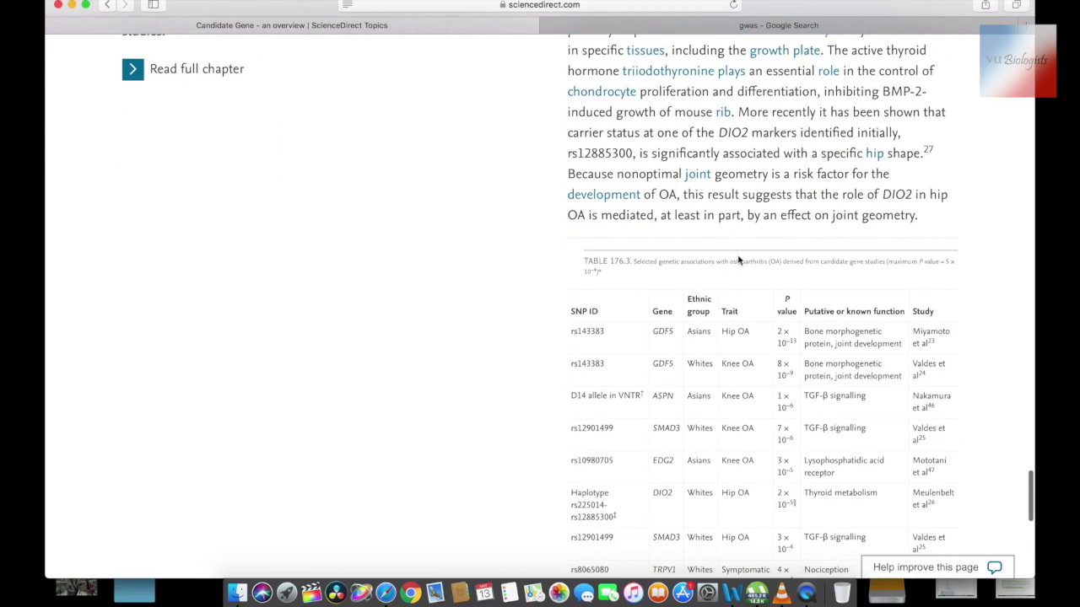
scroll(734, 262, up, 5)
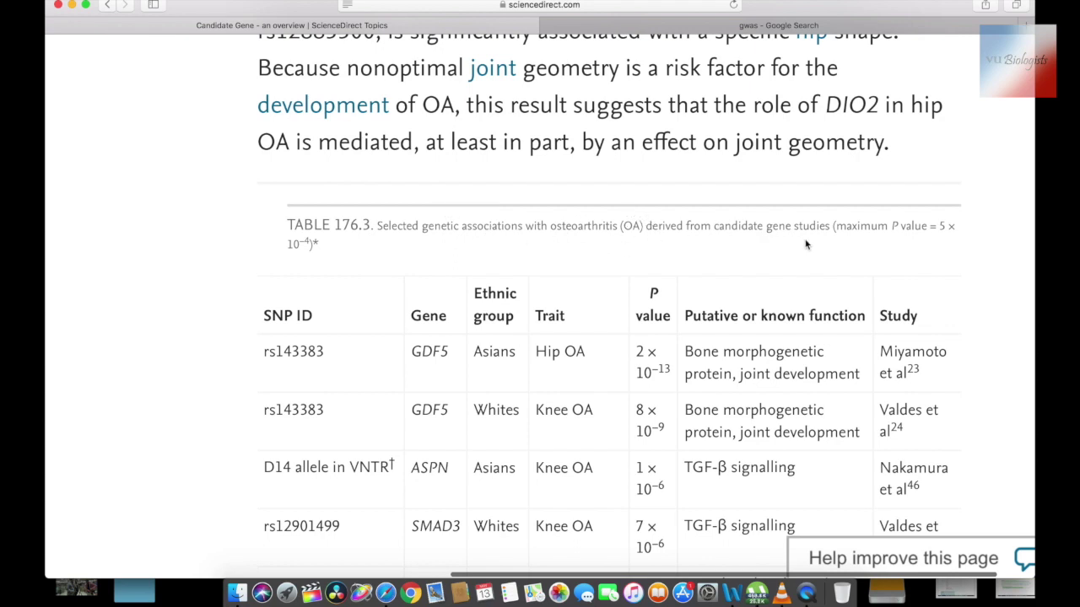
Select the gene name GDF5 in the first row of Table 176.3 on the ScienceDirect page
scroll(806, 244, down, 5)
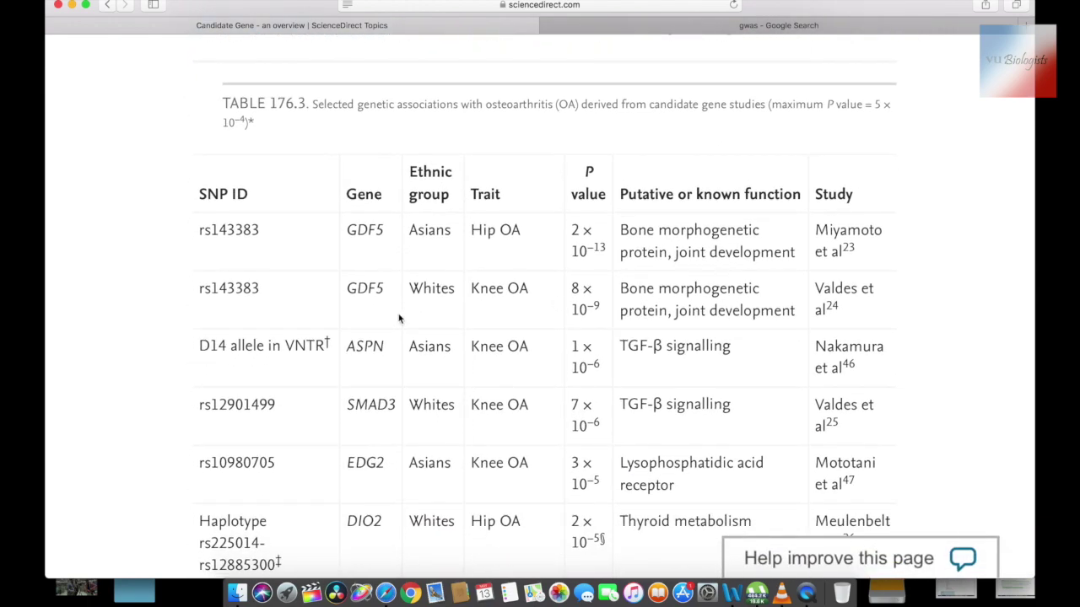
scroll(401, 320, down, 2)
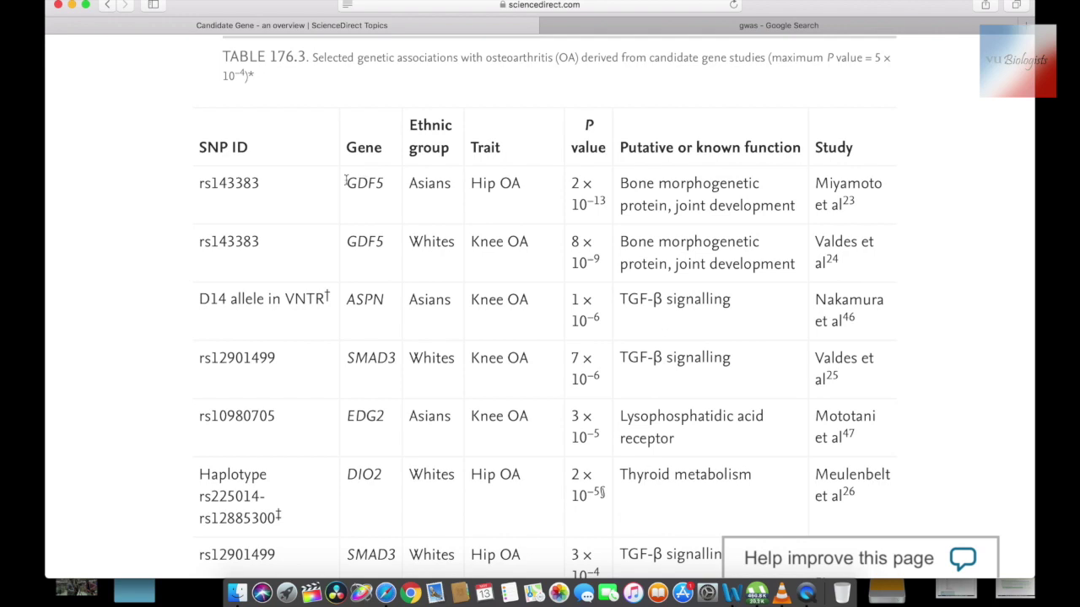
drag(345, 182, 384, 183)
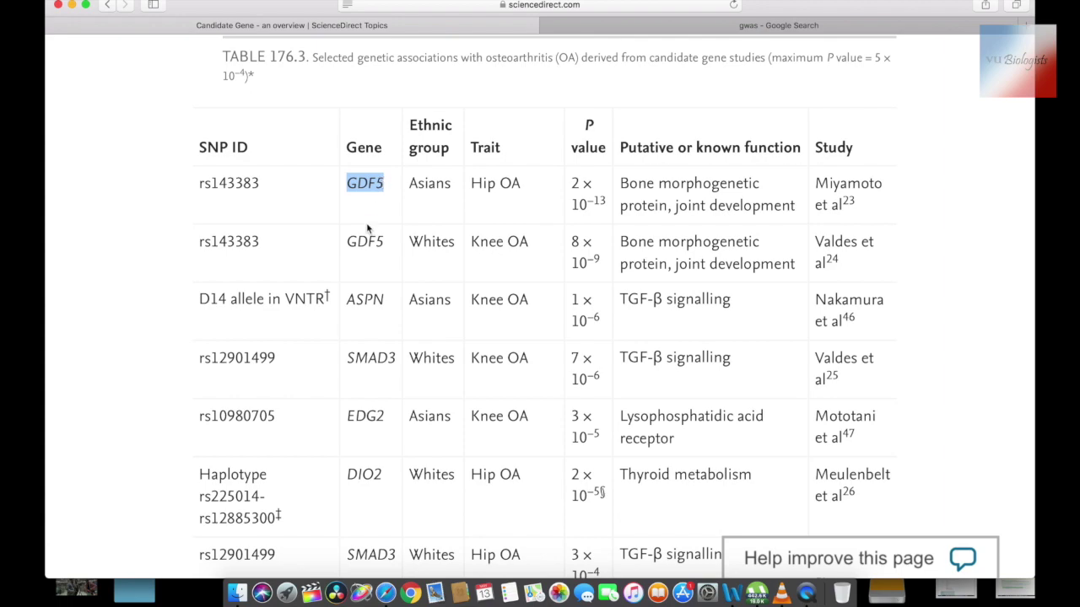
key(super+minus)
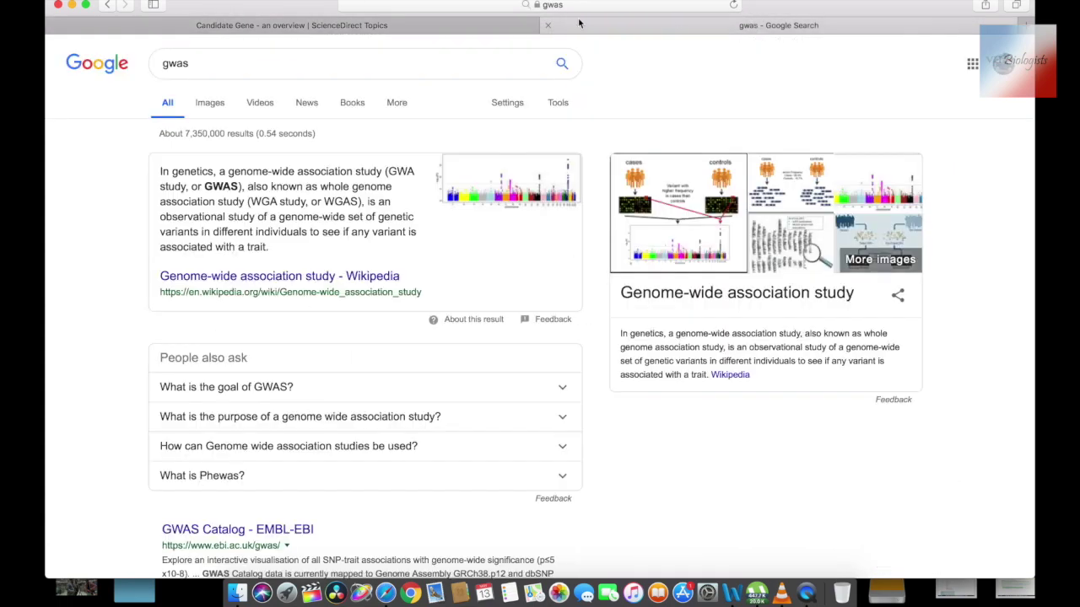
Open the NCBI homepage, ncbi.nlm.nih.gov, in the browser tab holding the gwas search
click(571, 10)
text(ncbi.nlm.nih.gov)
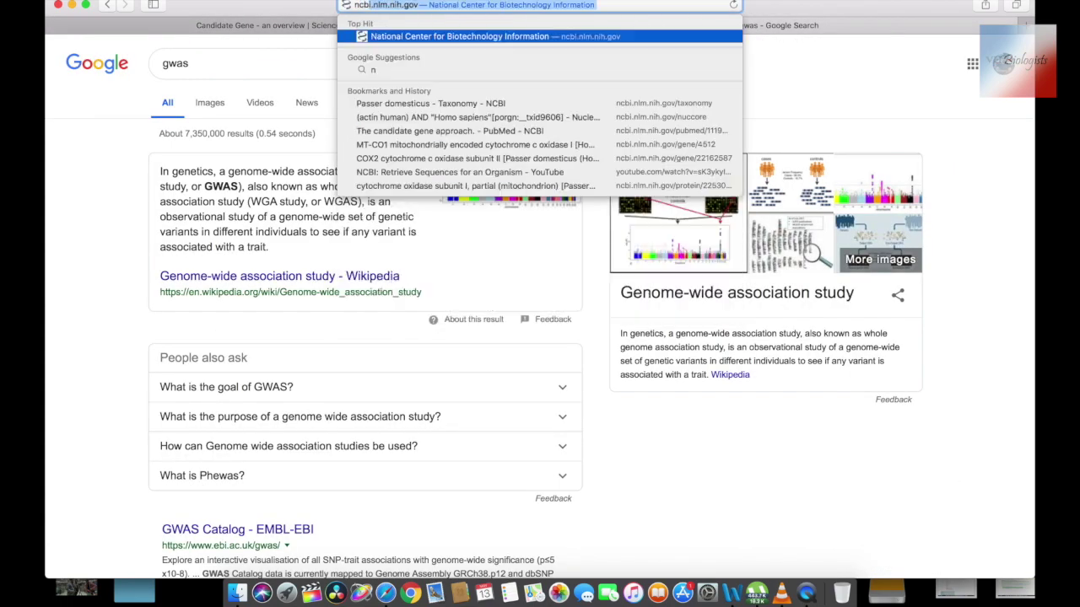
key(Return)
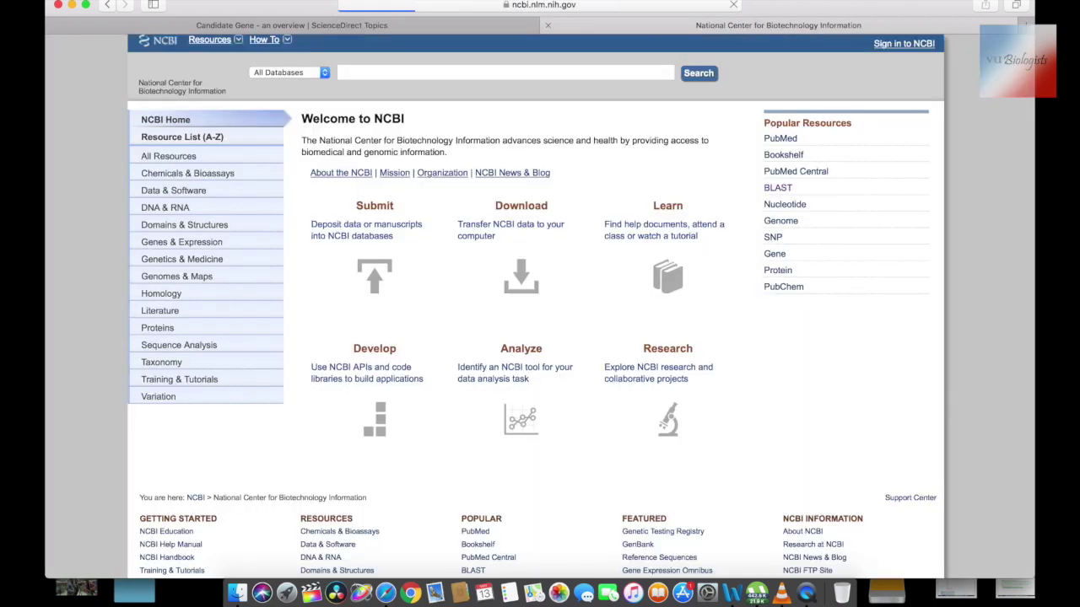
Search NCBI's Nucleotide database for GDF5 and open the record for Homo sapiens isolate 992 GDF5 gene, exon 2 and partial cds
click(391, 75)
text(GDF5)
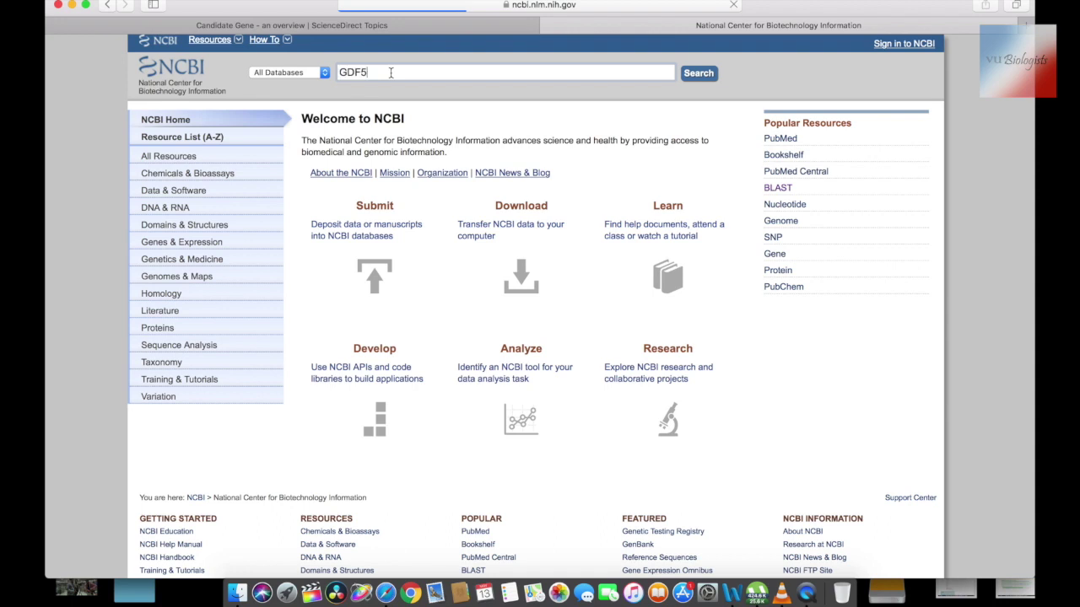
click(311, 72)
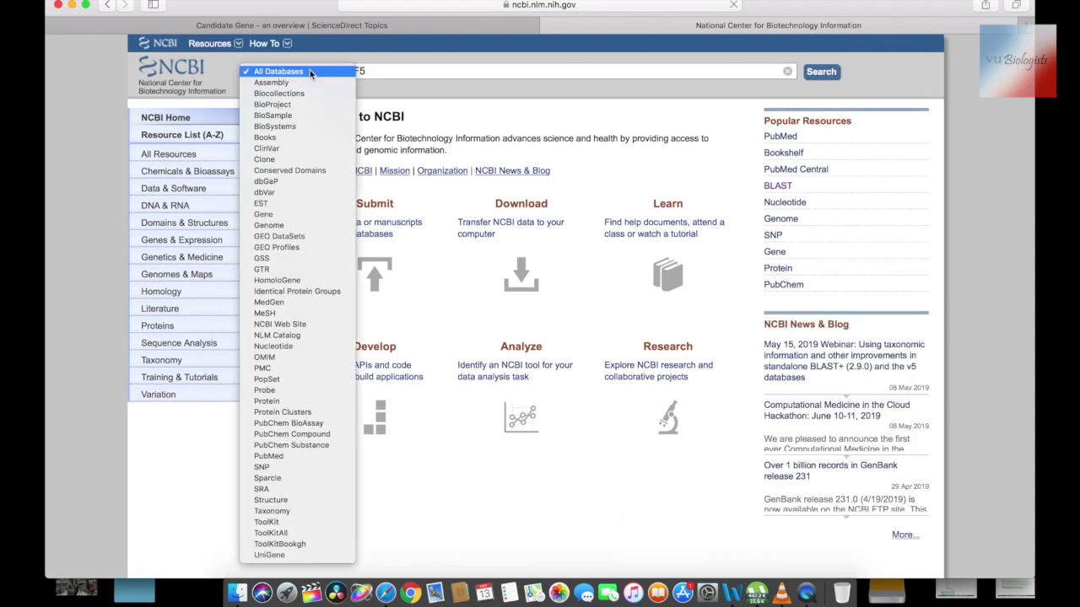
click(274, 346)
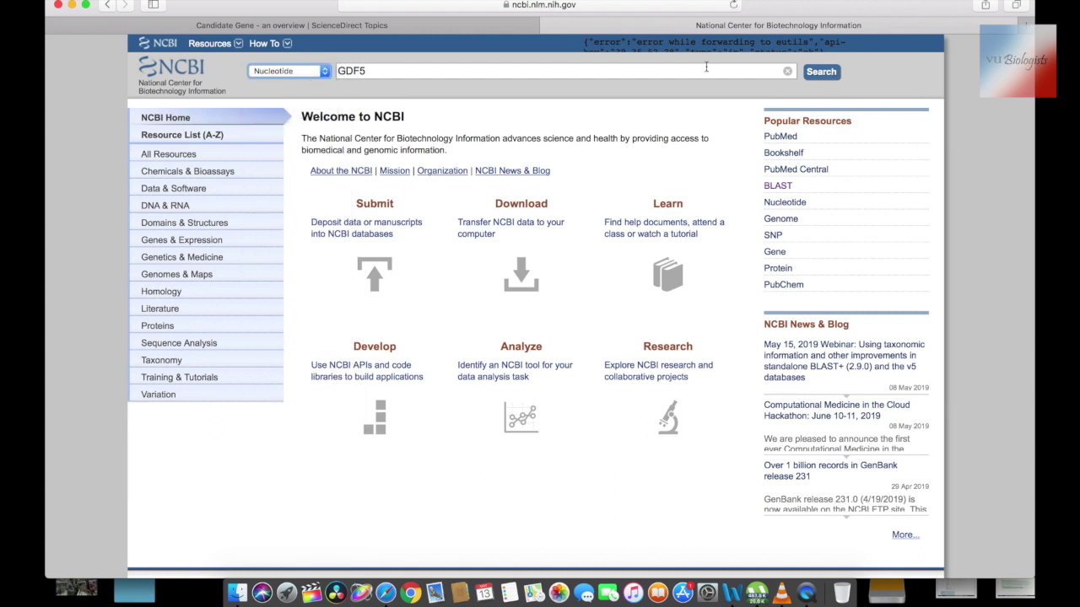
click(833, 76)
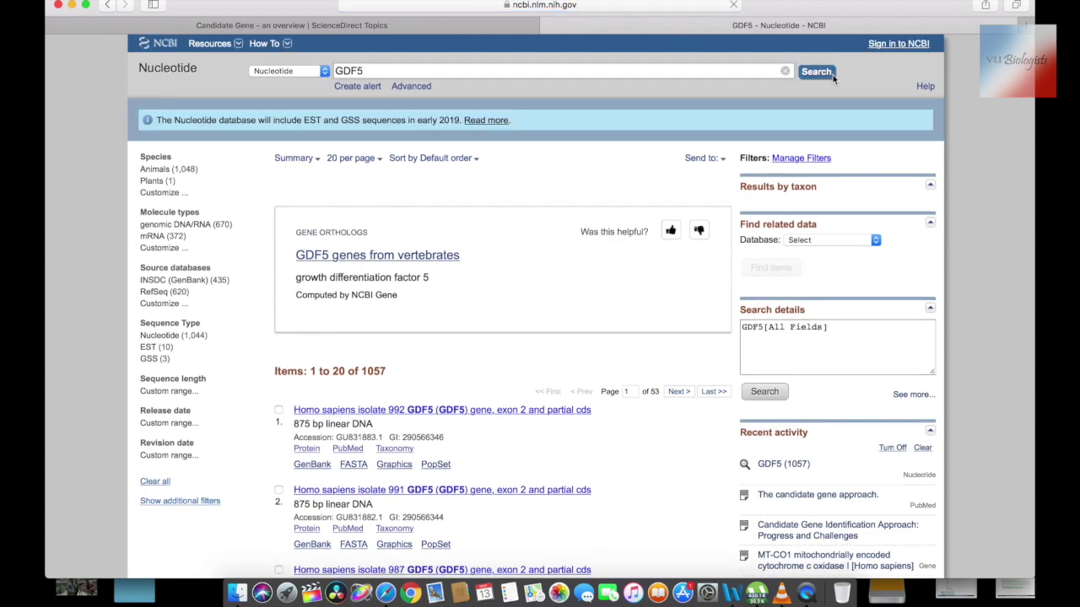
scroll(409, 403, down, 2)
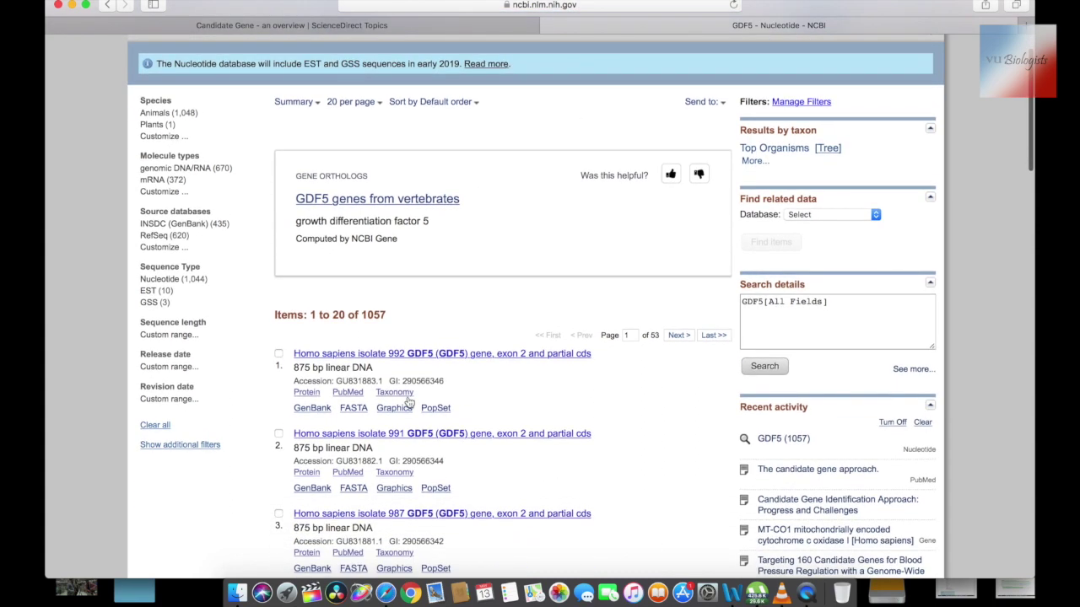
click(451, 358)
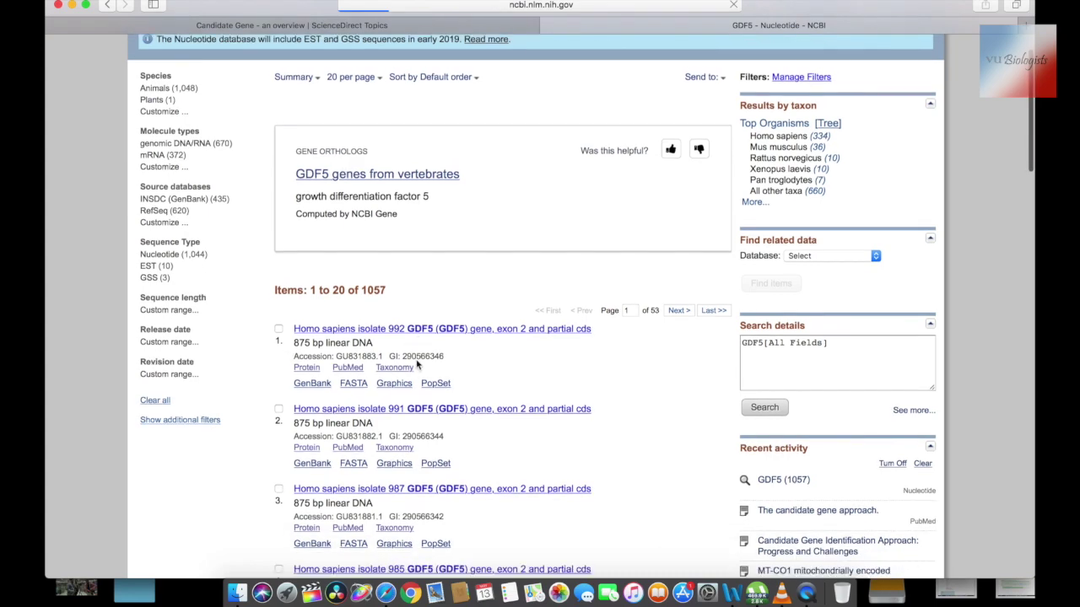
Recheck the GDF5 entries in ScienceDirect's Table 176.3 and return to the NCBI record
scroll(443, 169, up, 2)
click(429, 32)
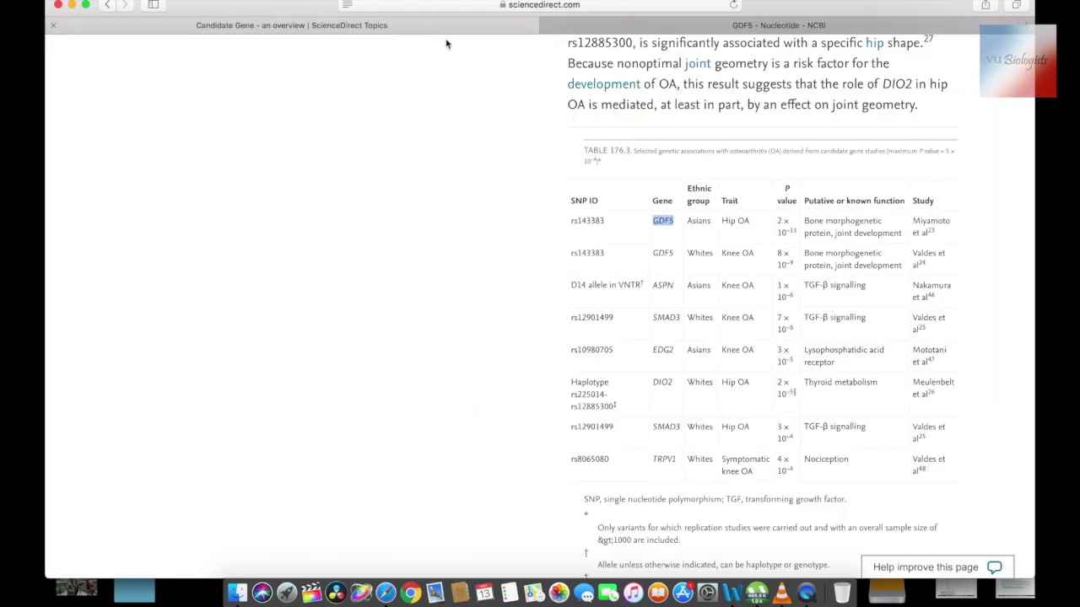
scroll(681, 211, down, 1)
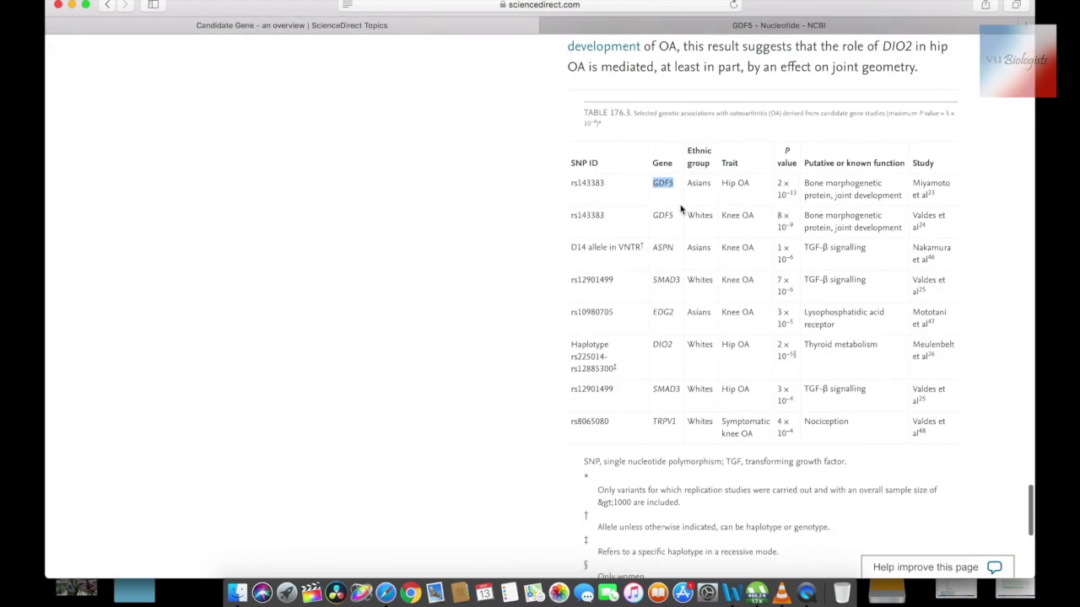
click(768, 24)
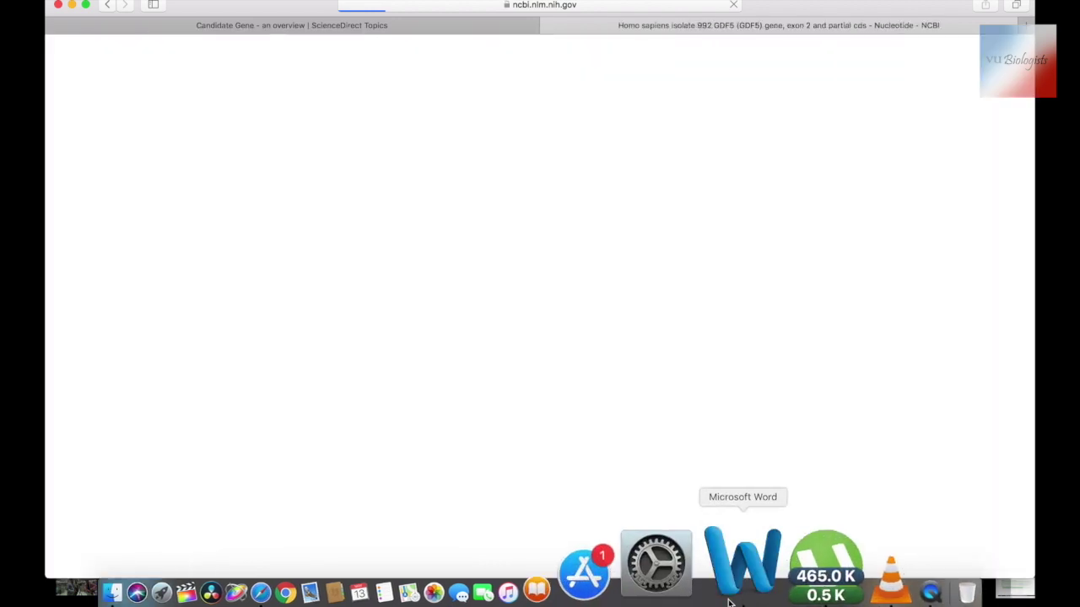
Switch to Word and review Question 2's requirements on the top 3 alignment results and three orthologs
click(729, 602)
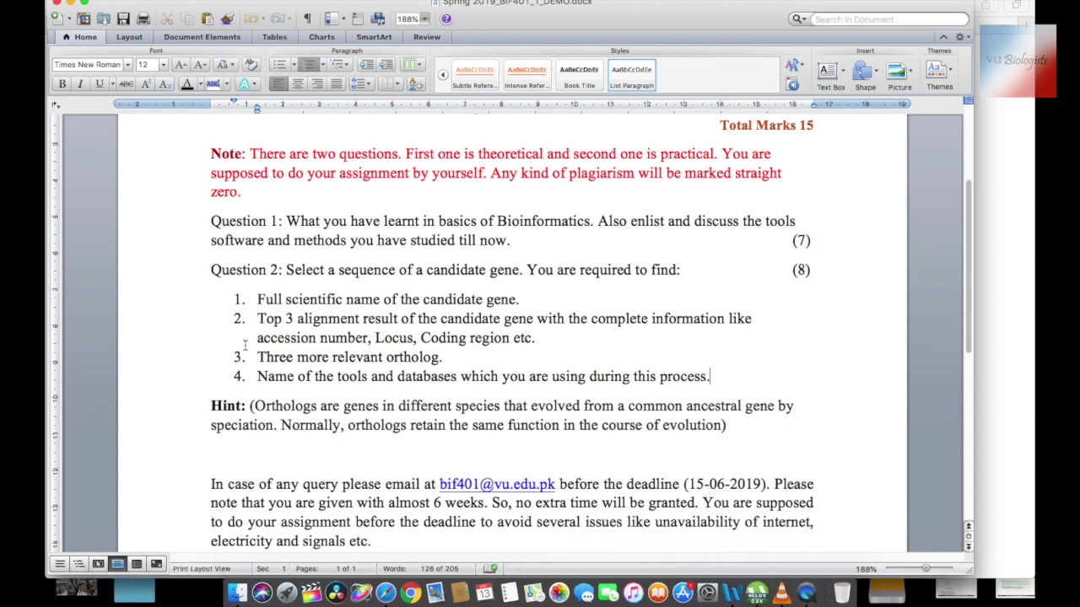
drag(260, 318, 397, 319)
click(346, 337)
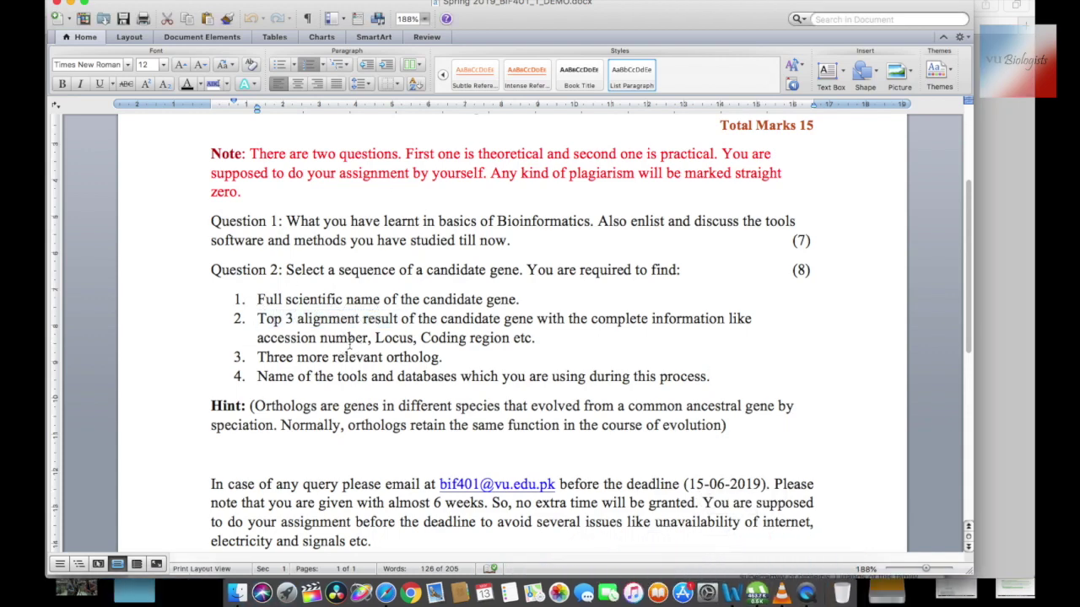
drag(387, 357, 440, 357)
click(439, 358)
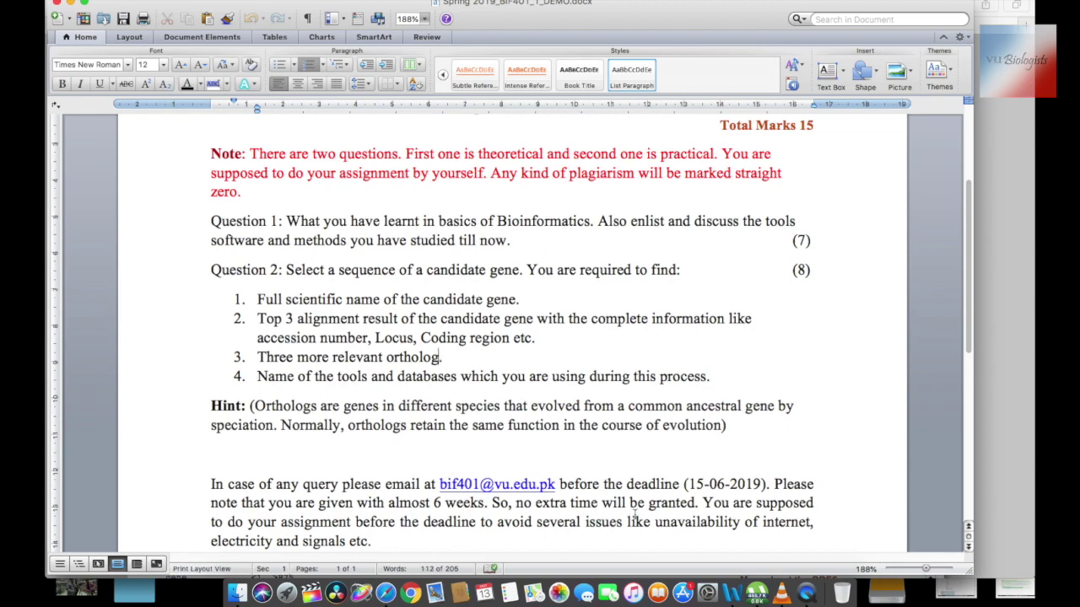
Return to the browser and examine the GDF5 GenBank record, from its locus and accession details down to the coding region and origin sequence
click(410, 593)
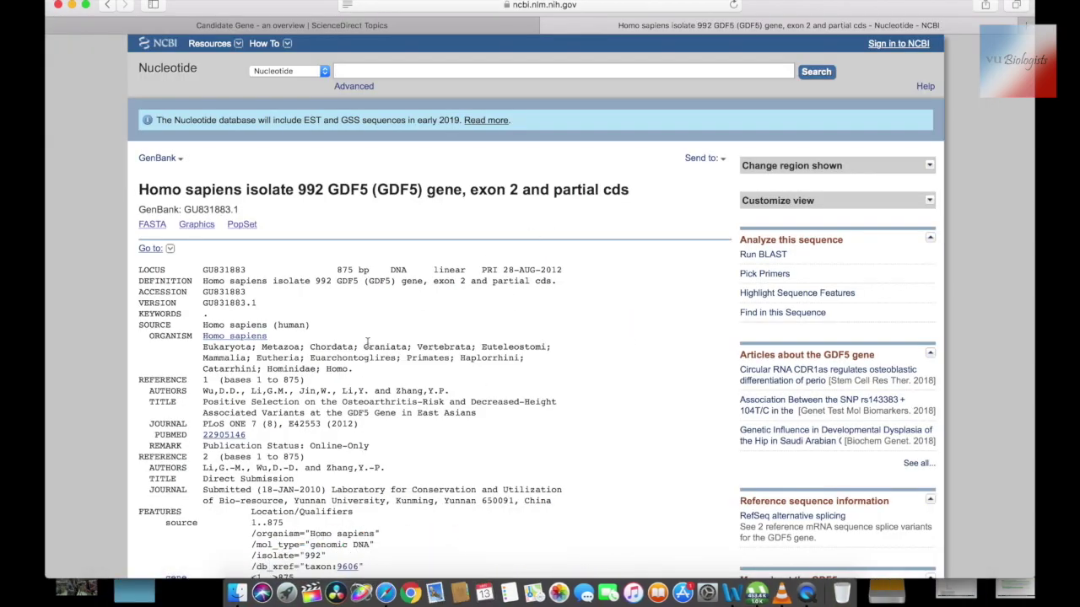
scroll(369, 342, down, 1)
scroll(368, 342, down, 7)
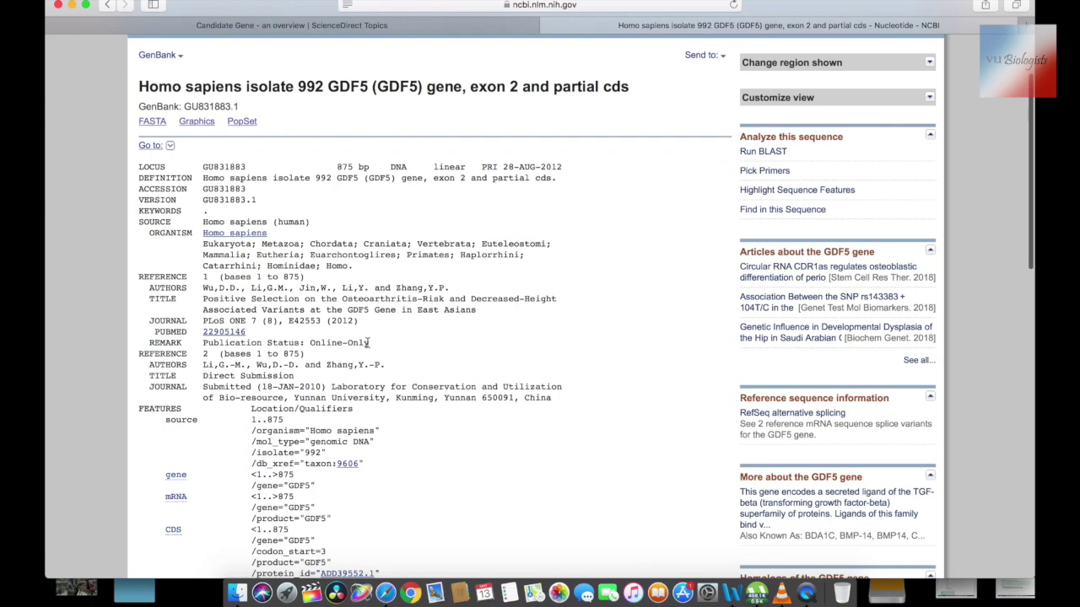
scroll(369, 342, down, 4)
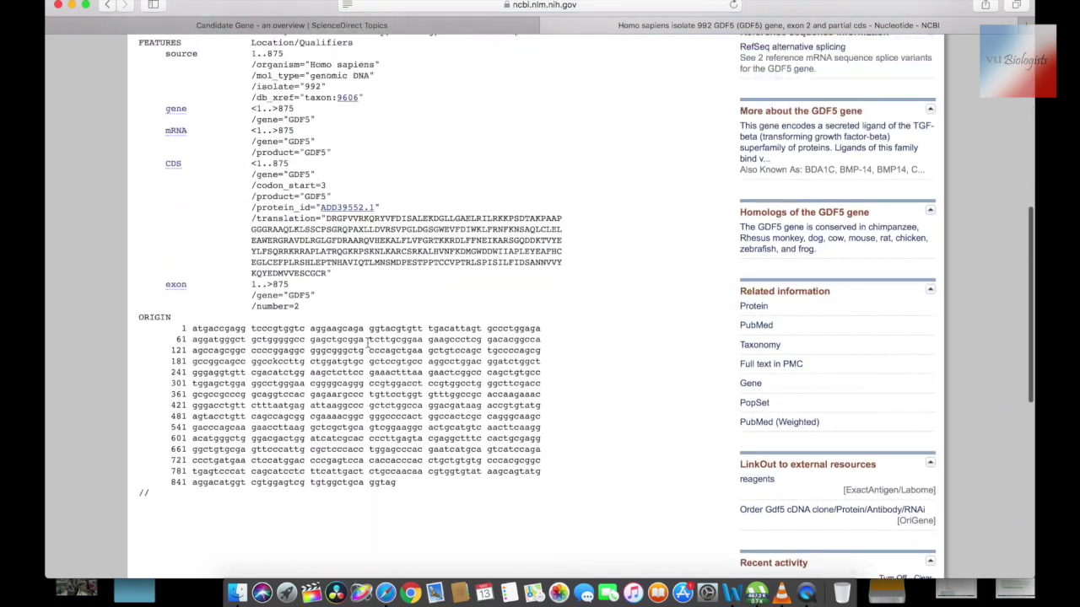
scroll(367, 338, up, 3)
scroll(367, 338, up, 8)
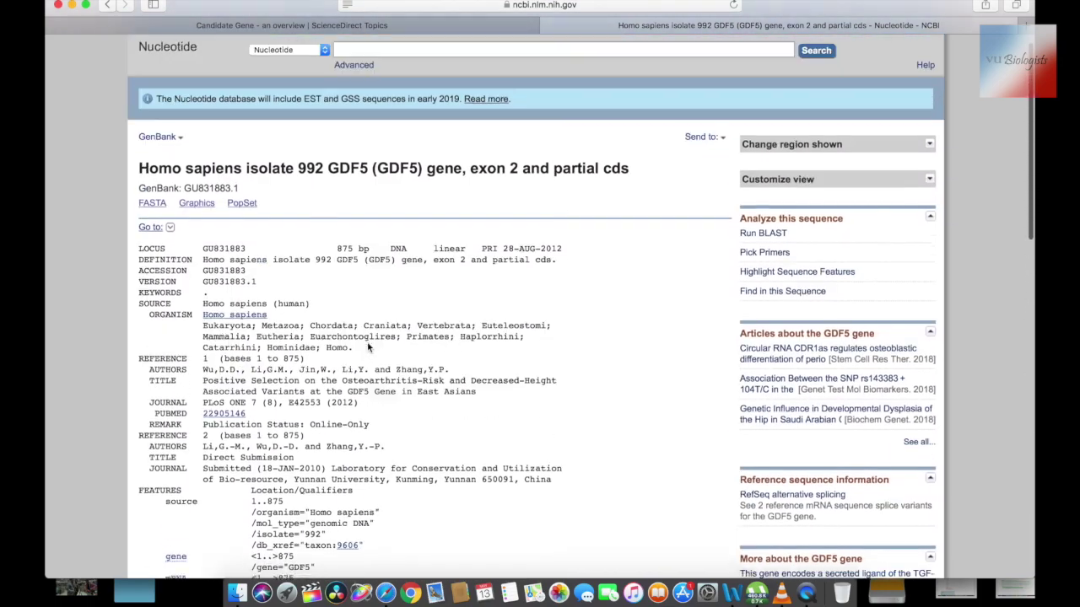
scroll(403, 266, down, 1)
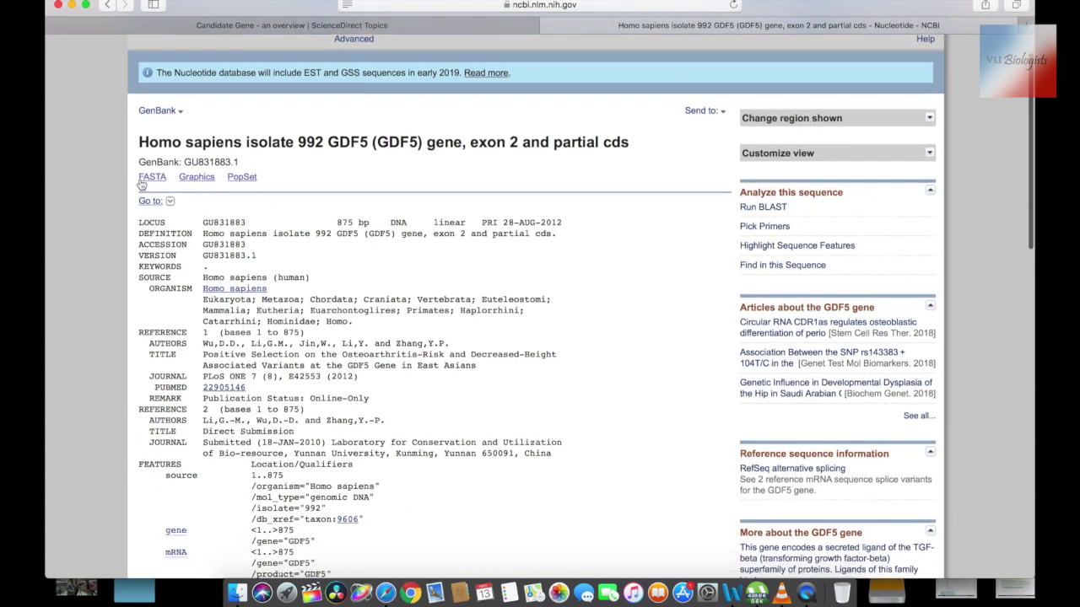
scroll(312, 295, down, 4)
scroll(312, 295, up, 4)
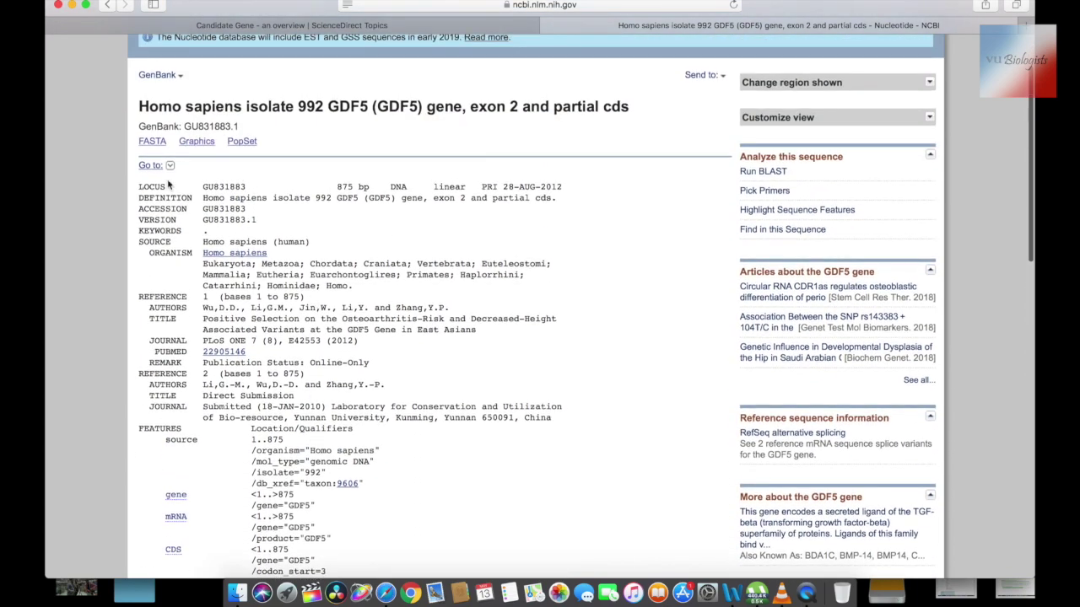
Display the GDF5 isolate 992 record in FASTA format and look over its sequence
click(150, 142)
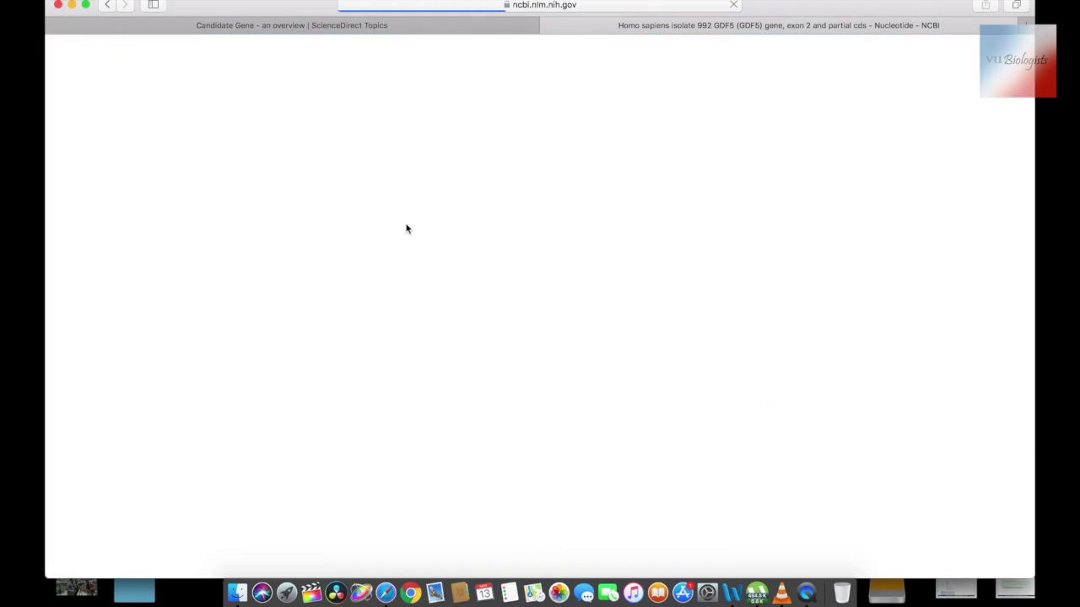
scroll(406, 228, down, 1)
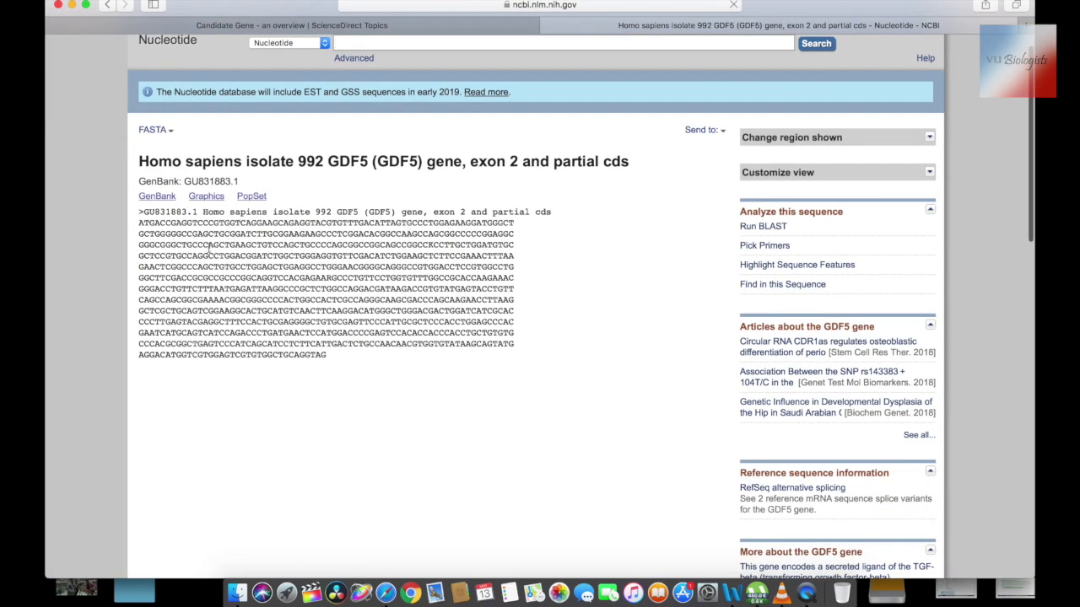
scroll(270, 247, down, 1)
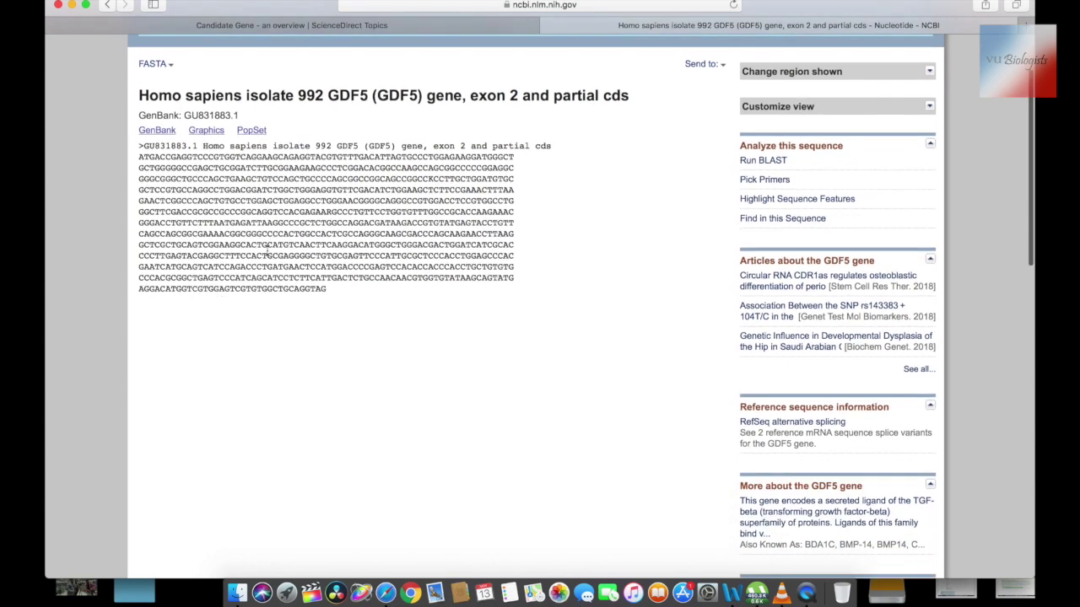
scroll(267, 251, up, 3)
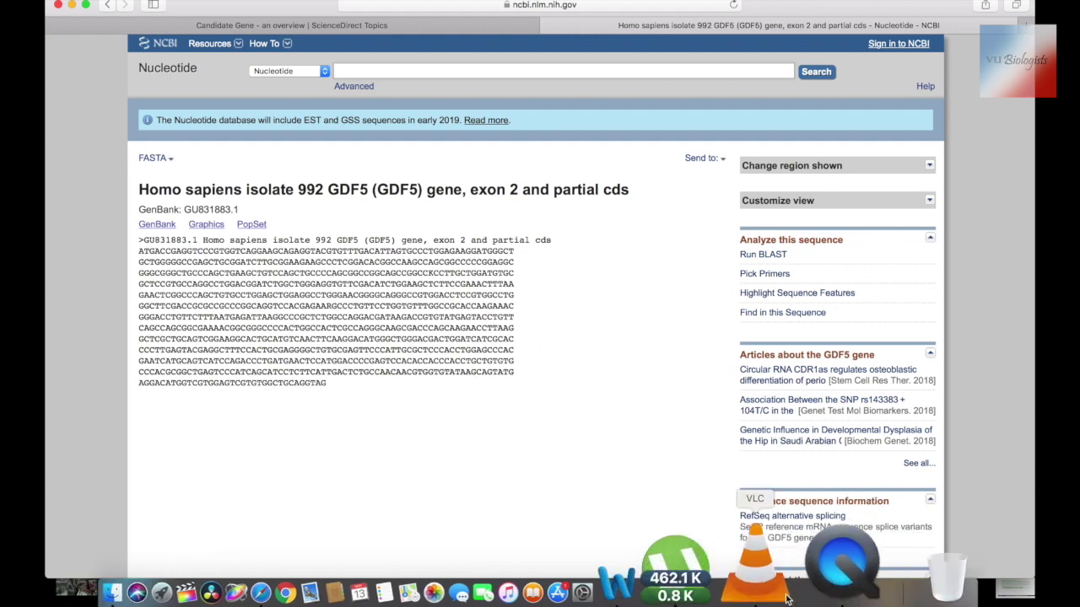
Recheck the Question 2 requirements in Word and search Google for "gdf5 in humans" in a new browser tab
click(743, 590)
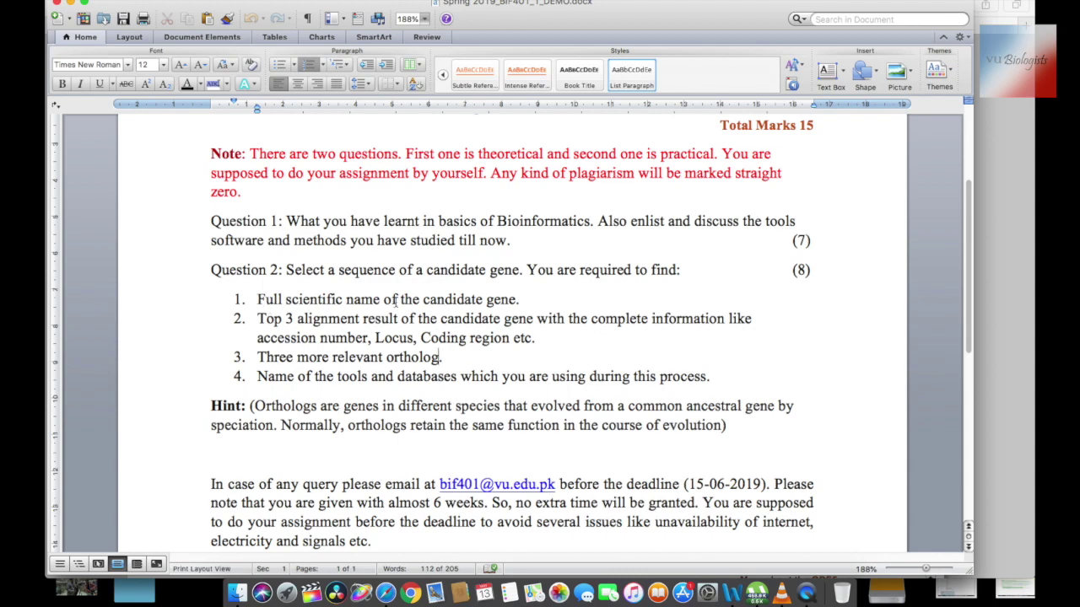
key(super+Tab)
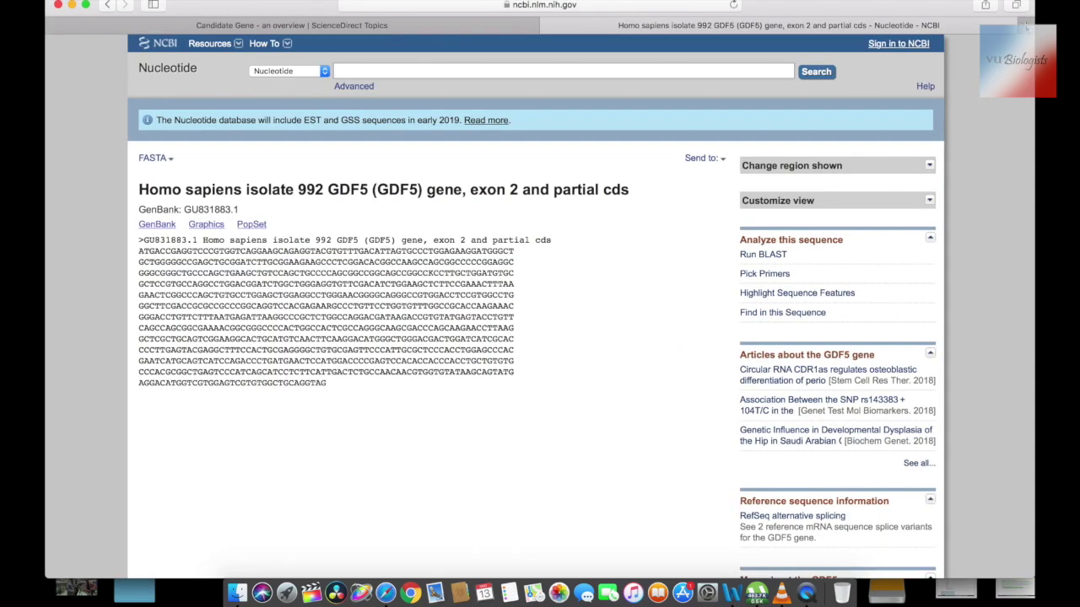
key(super+t)
text(gdf5 in humans)
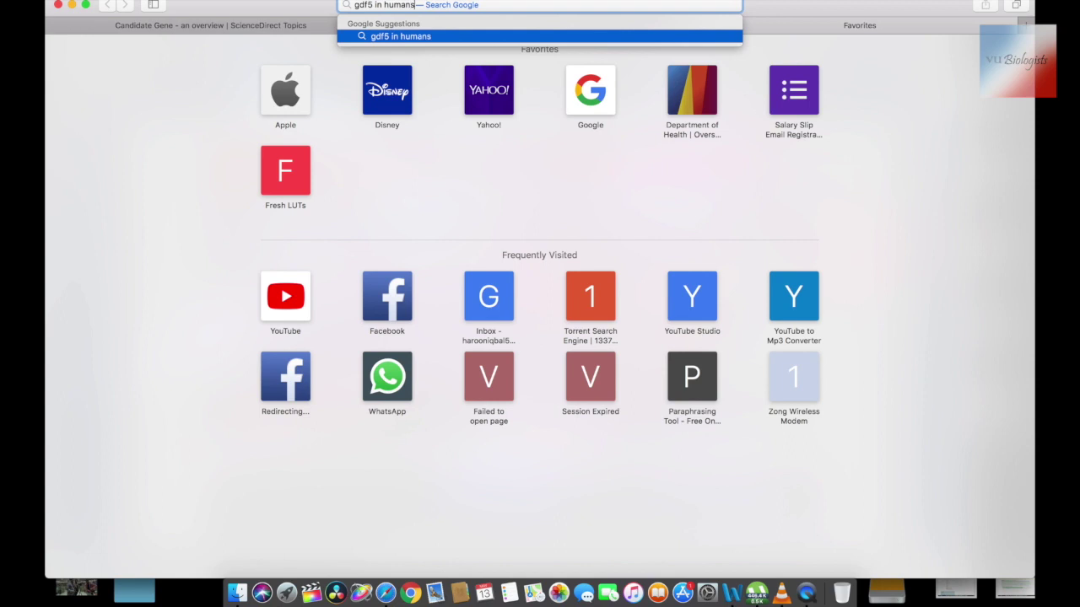
key(Return)
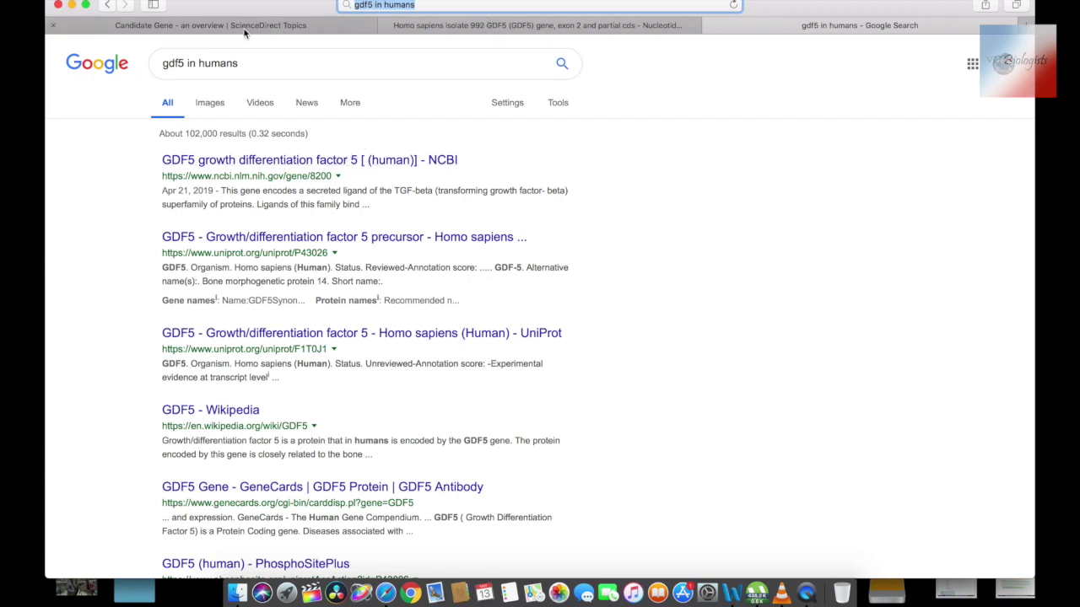
Review the Question 2 items in Word again and go back to ScienceDirect's Table 176.3 in the browser
key(super+Tab)
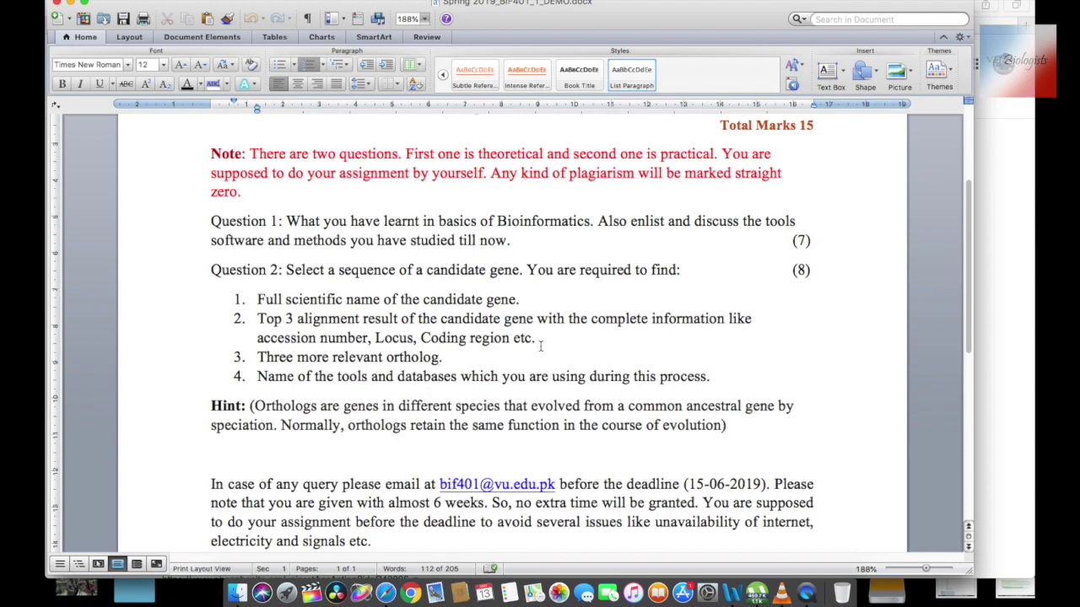
key(super+Tab)
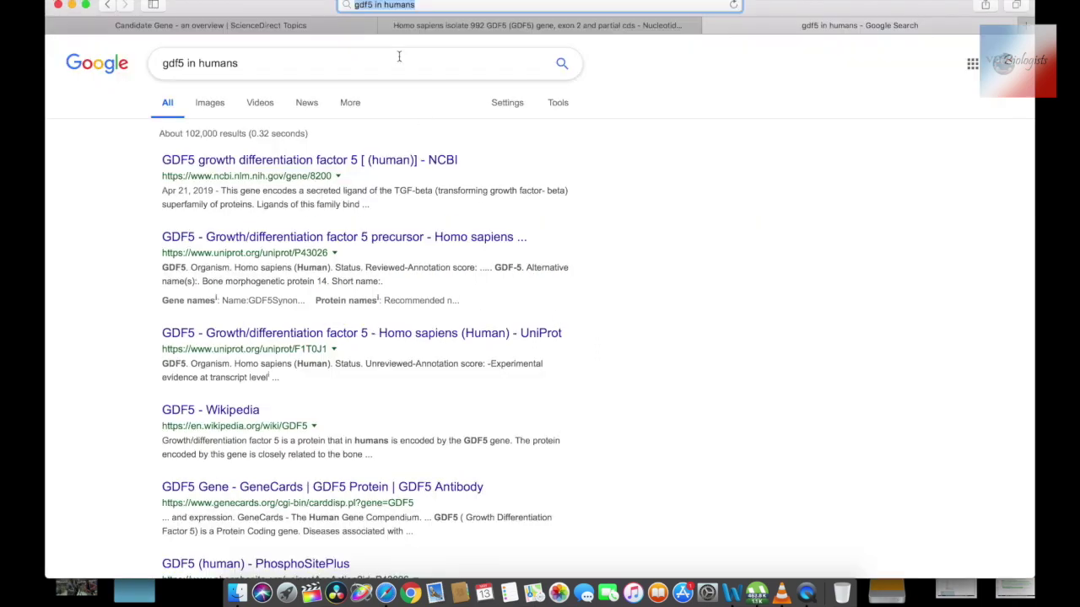
click(228, 25)
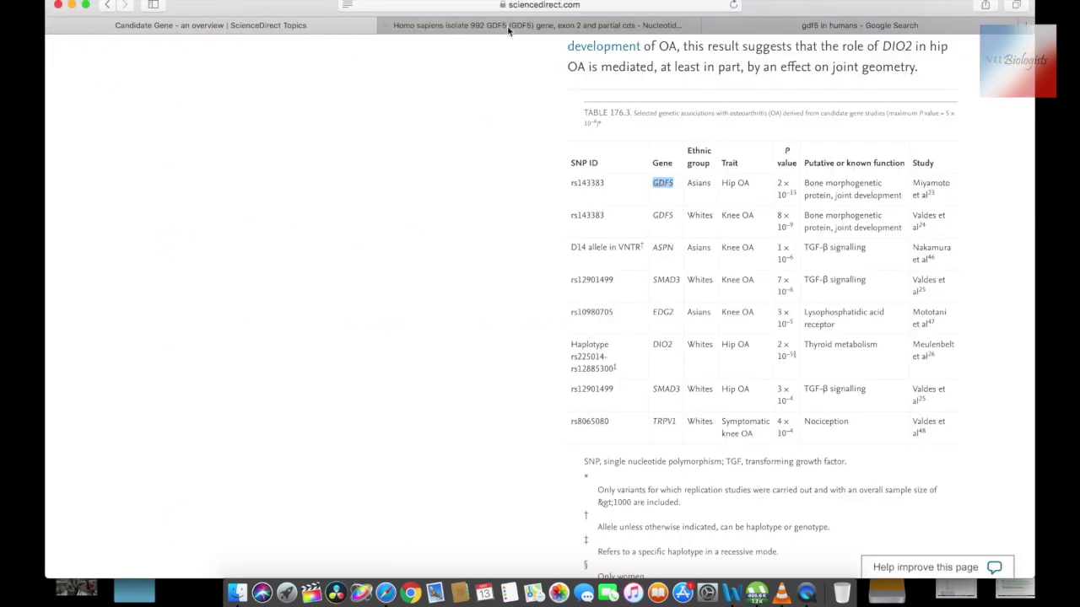
Return to the GDF5 isolate 992 FASTA record and open a nucleotide BLAST search for its sequence
click(510, 28)
scroll(371, 268, down, 1)
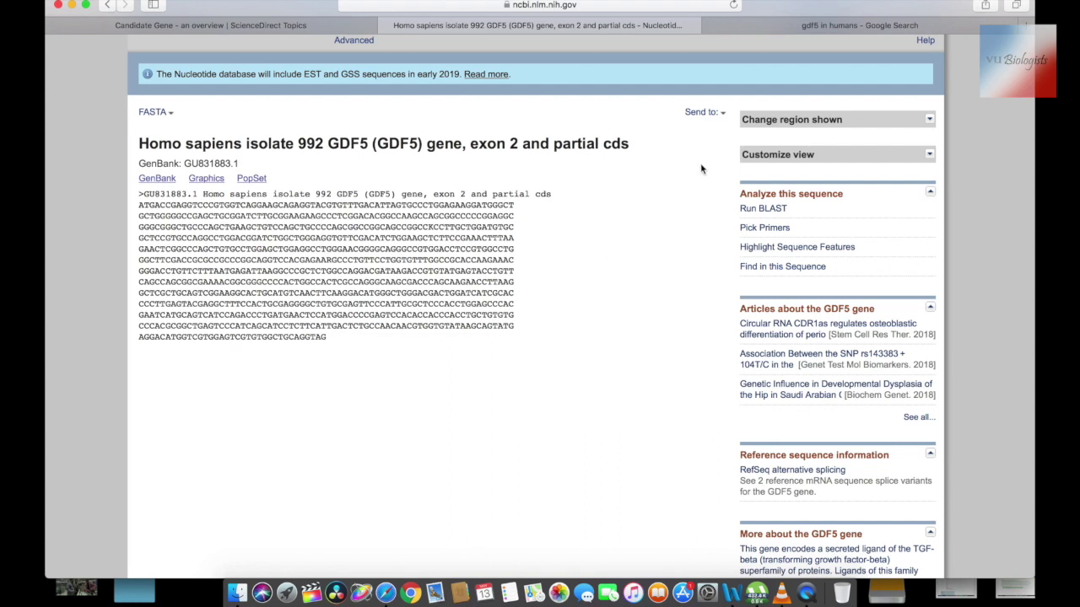
click(742, 209)
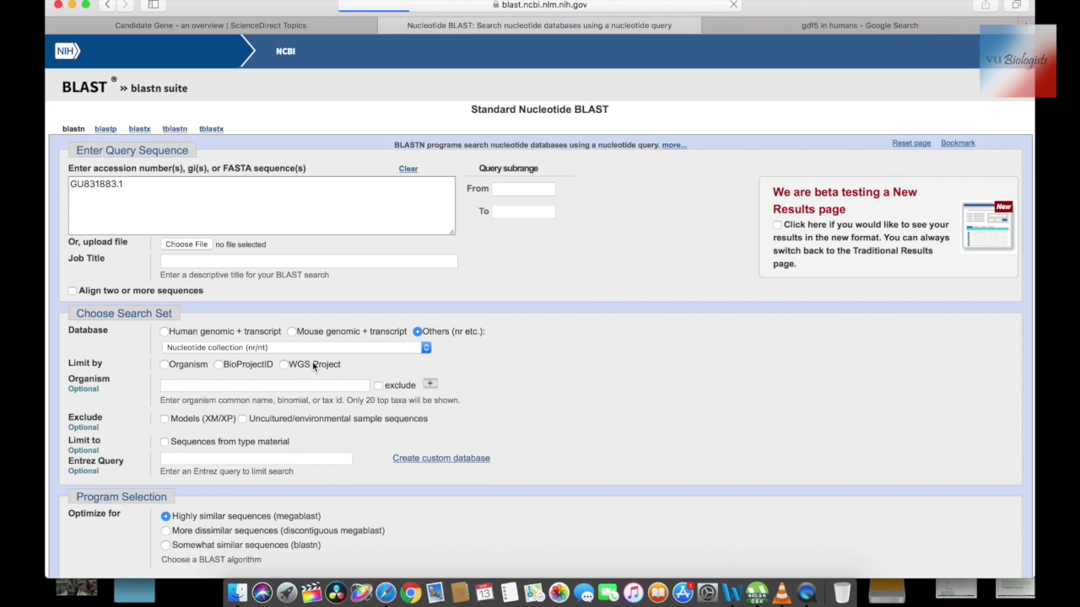
Review the search form and run Megablast on GU831883.1 against the Nucleotide collection (nr/nt) database
scroll(234, 203, down, 3)
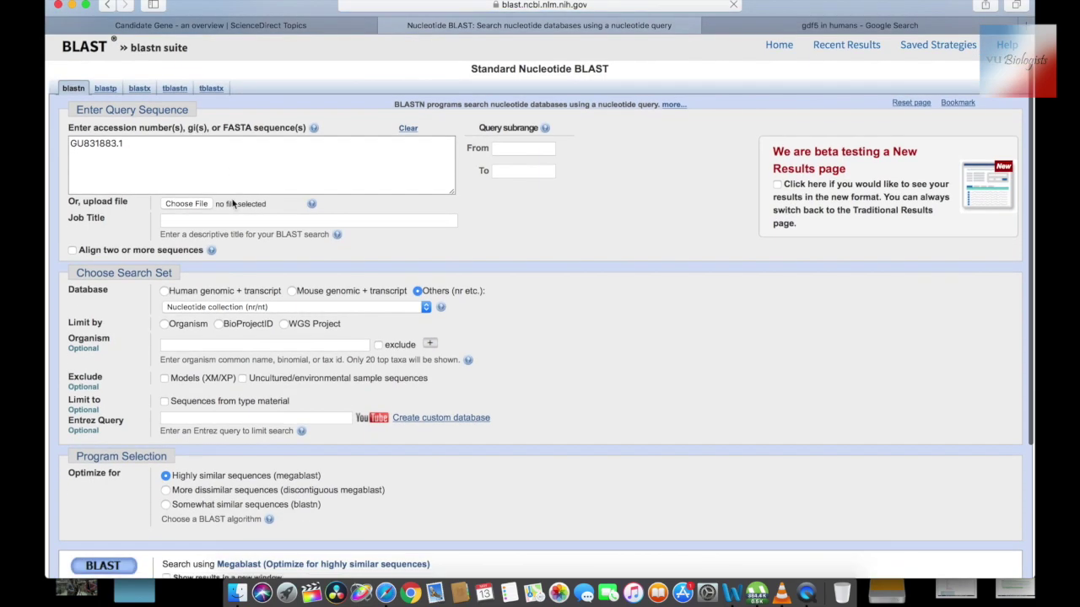
scroll(234, 204, down, 5)
scroll(153, 347, up, 10)
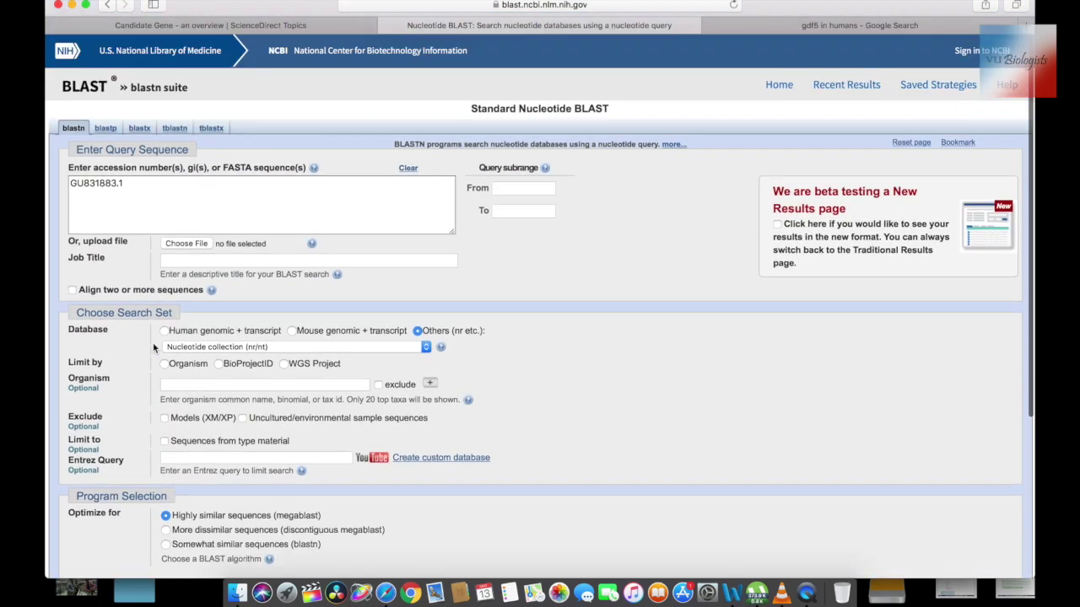
scroll(154, 348, down, 2)
scroll(154, 348, up, 3)
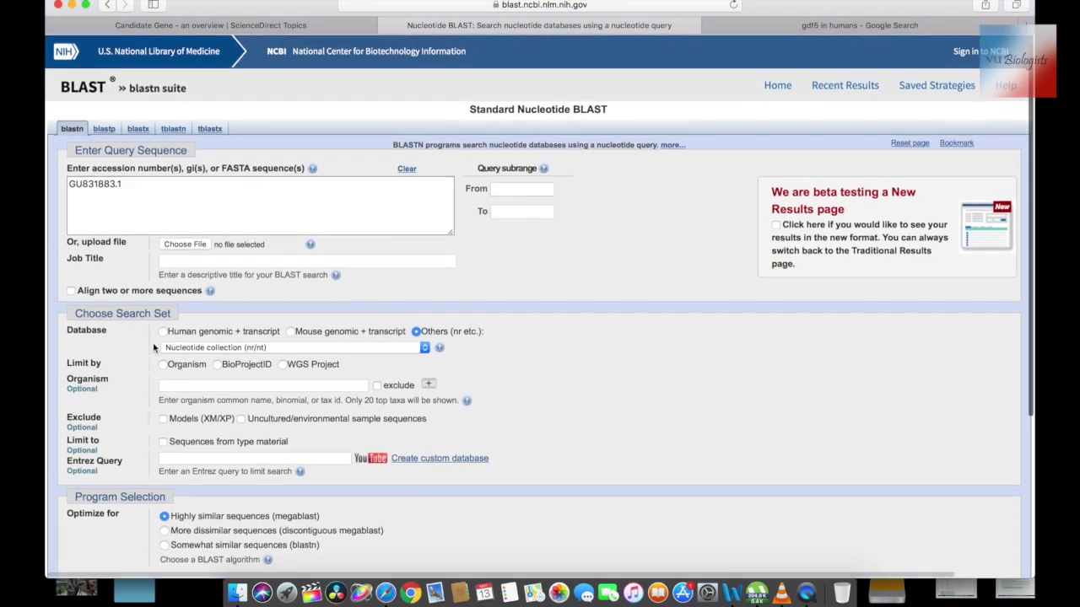
scroll(154, 347, down, 9)
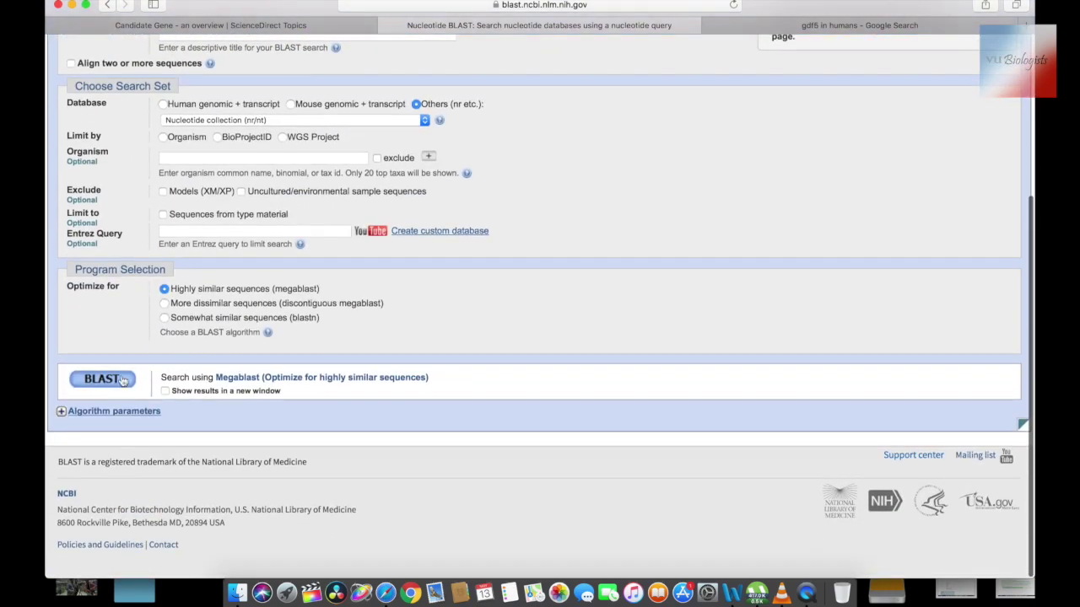
click(114, 382)
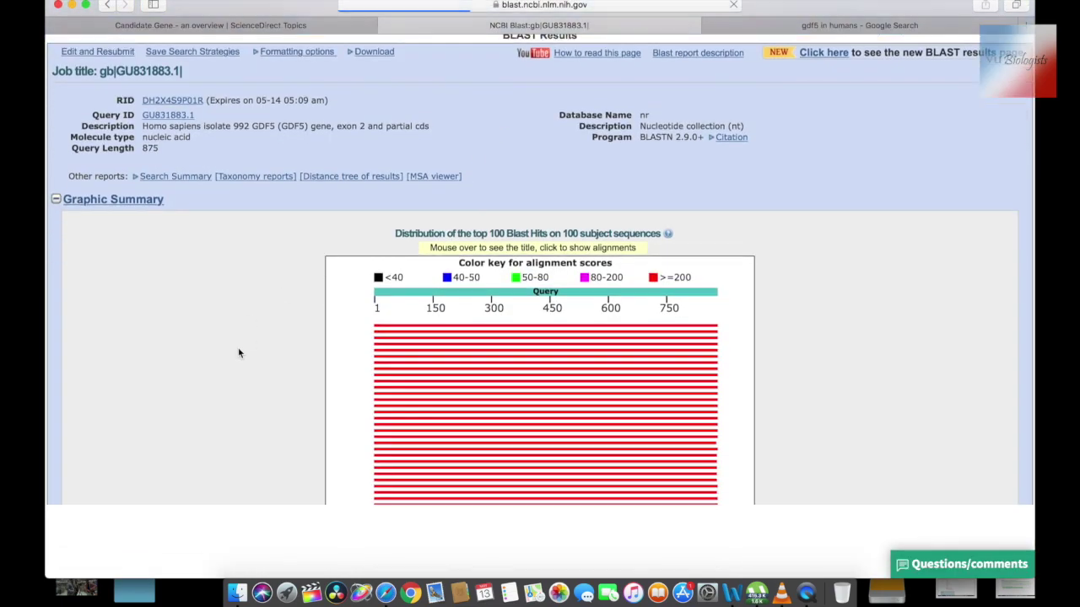
Look over the sequences producing significant alignments and recheck the accession number requirement of Question 2 in Word
scroll(238, 353, down, 10)
scroll(239, 352, down, 8)
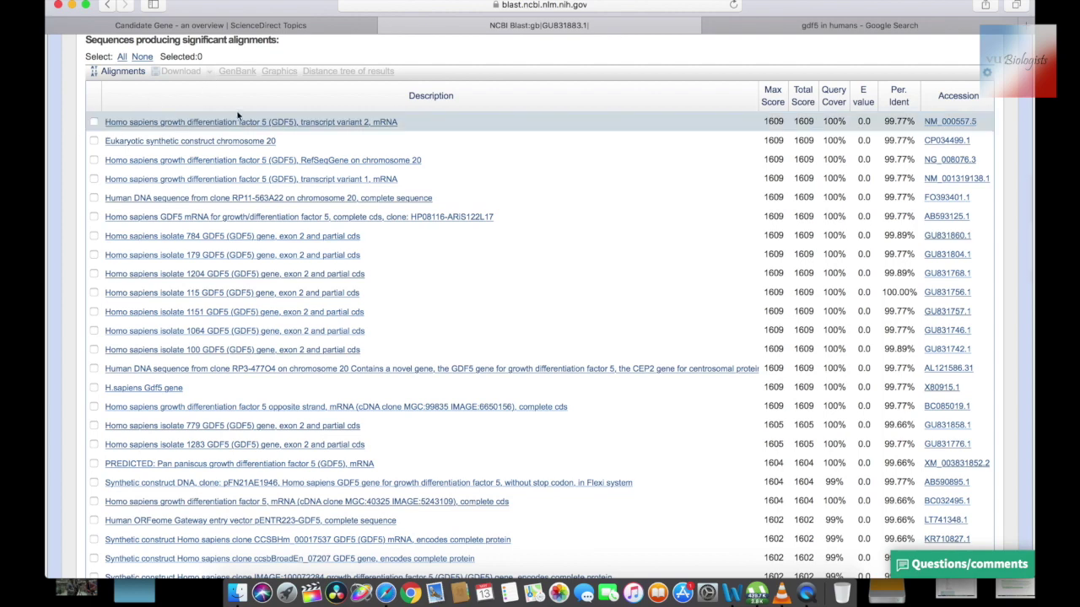
key(super+Tab)
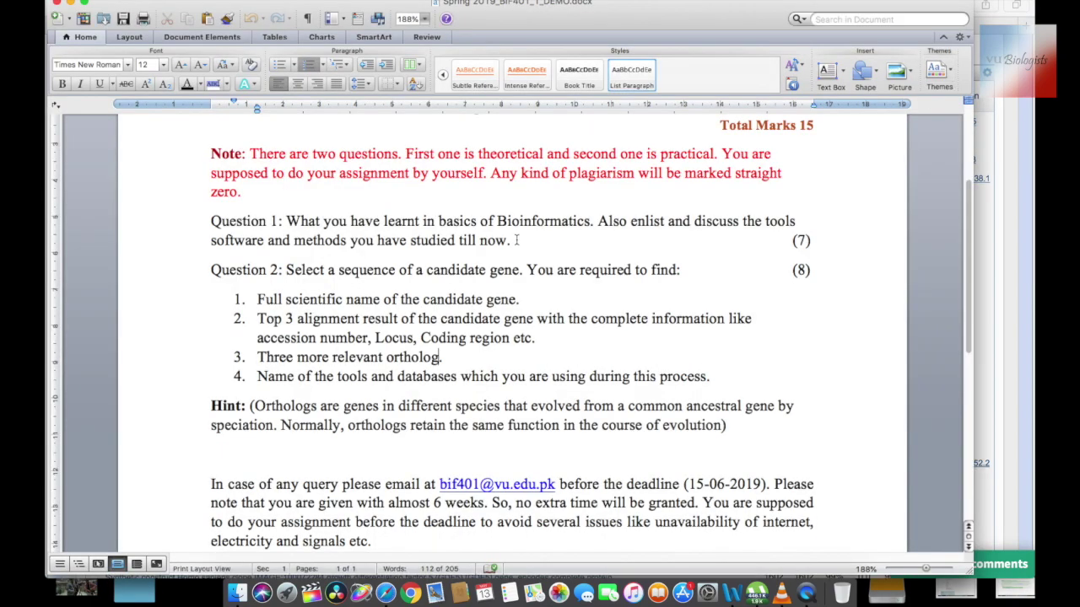
drag(257, 338, 374, 338)
key(super+Tab)
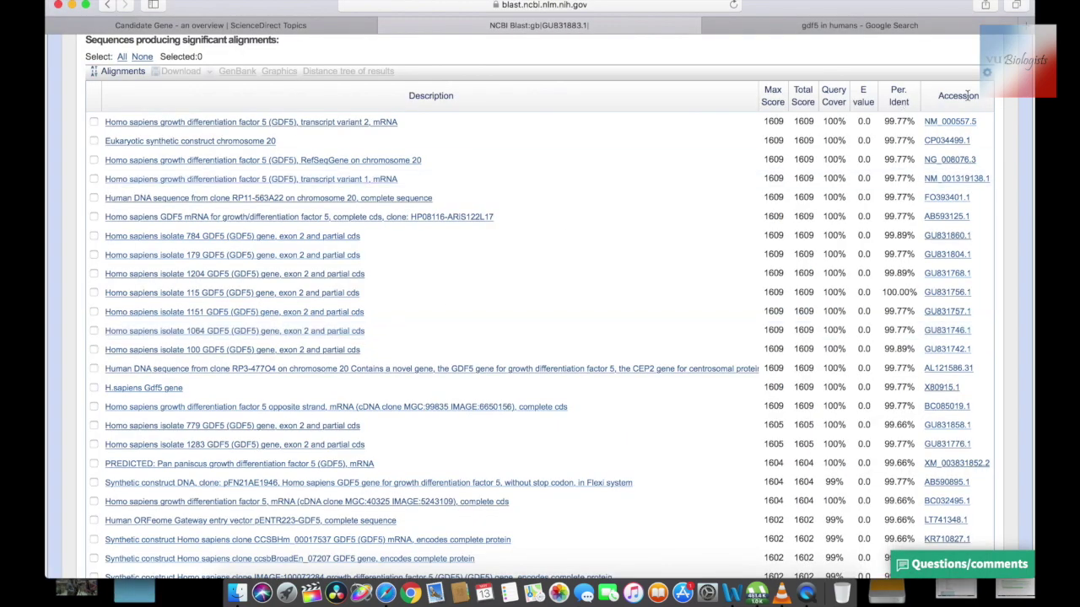
Open the accession record NM_000557.5 of the first BLAST hit in a new browser tab
right_click(943, 123)
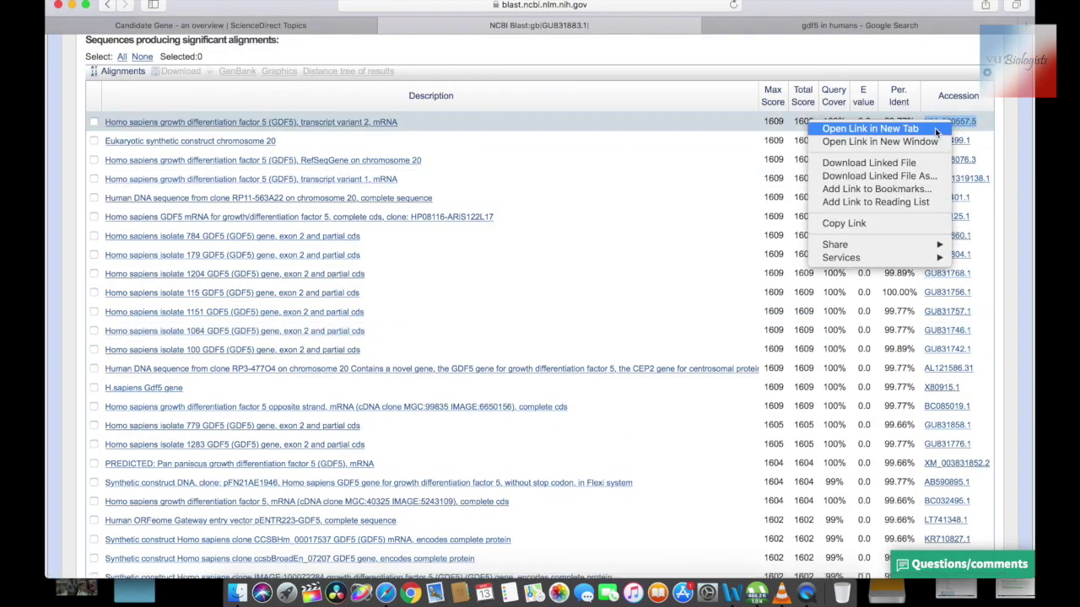
click(926, 131)
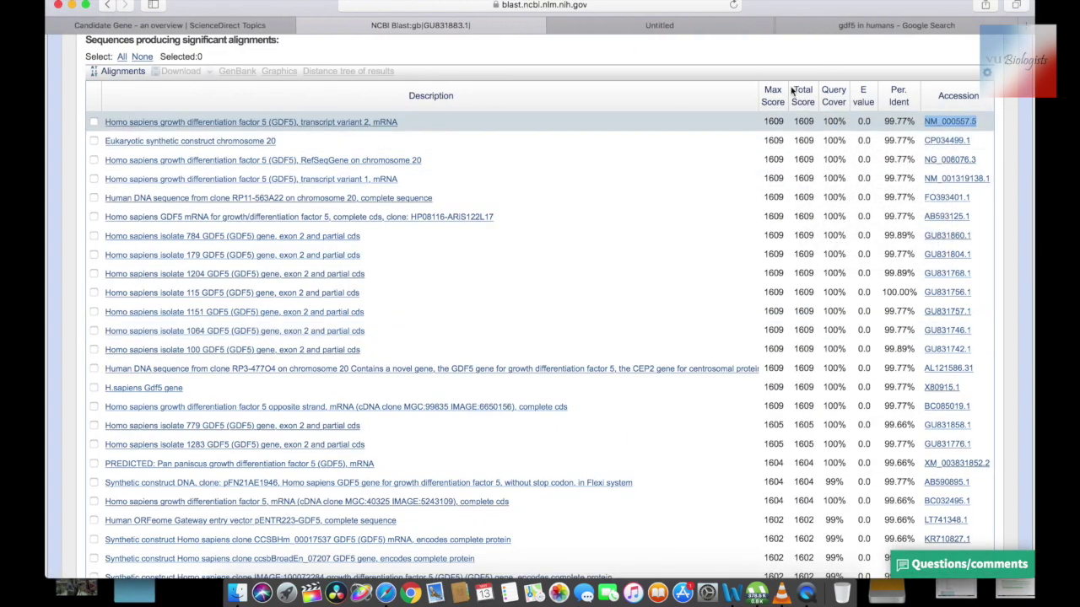
click(651, 27)
click(423, 36)
Recheck the locus and coding region requirements of Question 2 in Word and return to the browser
key(super+Tab)
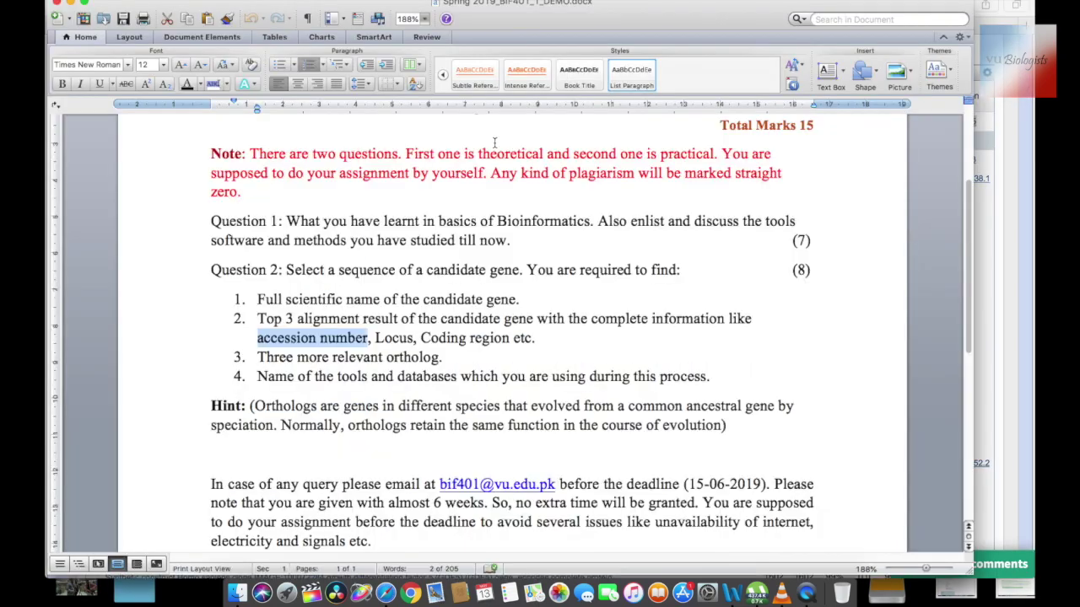
drag(376, 337, 512, 337)
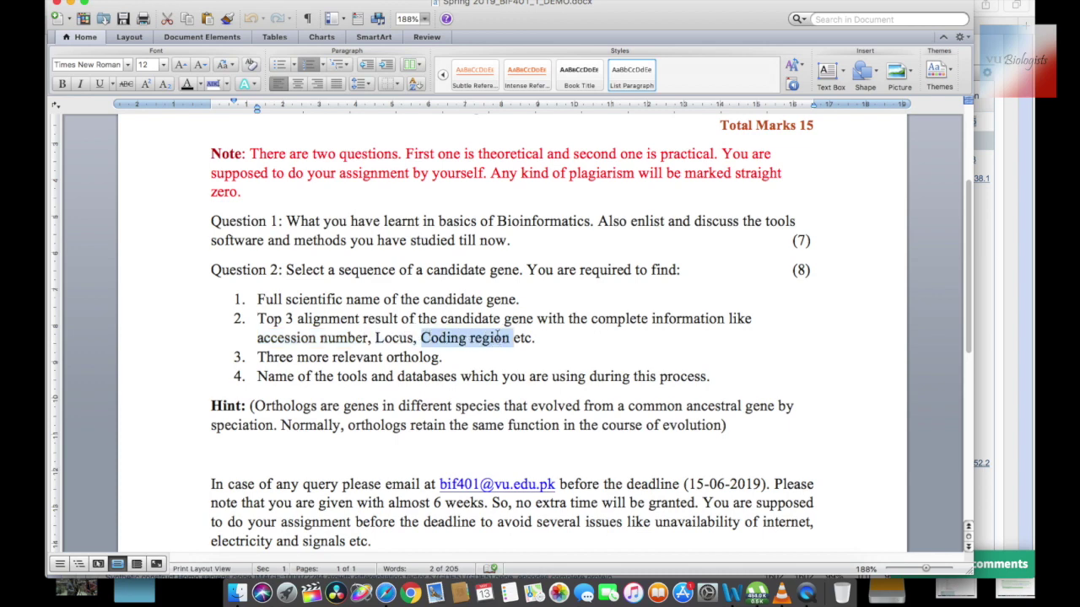
key(super+Tab)
Examine the NM_000557.5 GenBank record, from its locus, accession and references down to the CDS feature and origin sequence
click(624, 25)
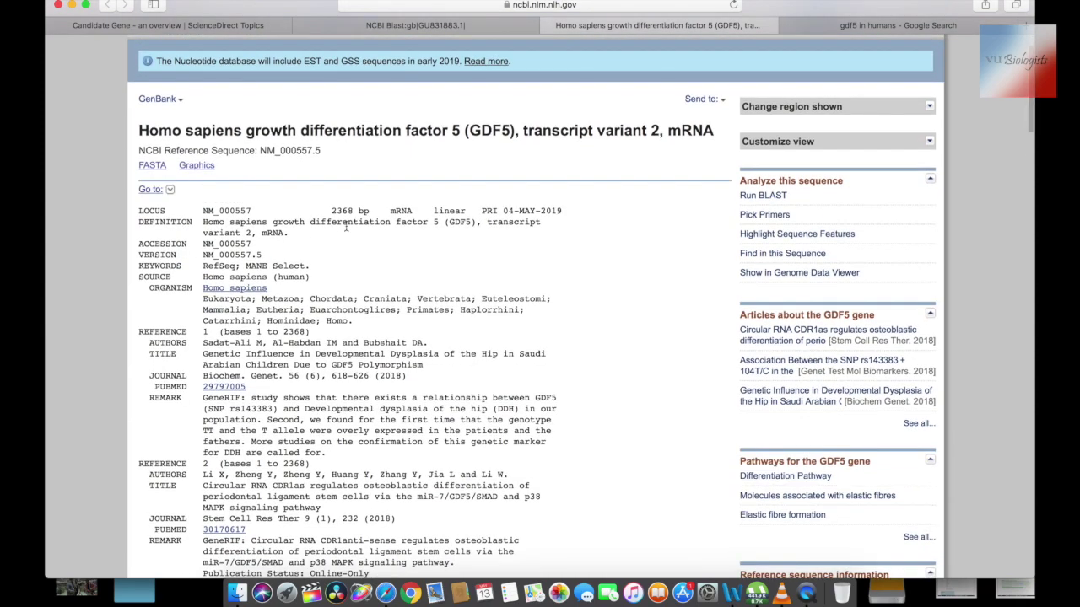
scroll(203, 341, down, 3)
scroll(223, 356, down, 2)
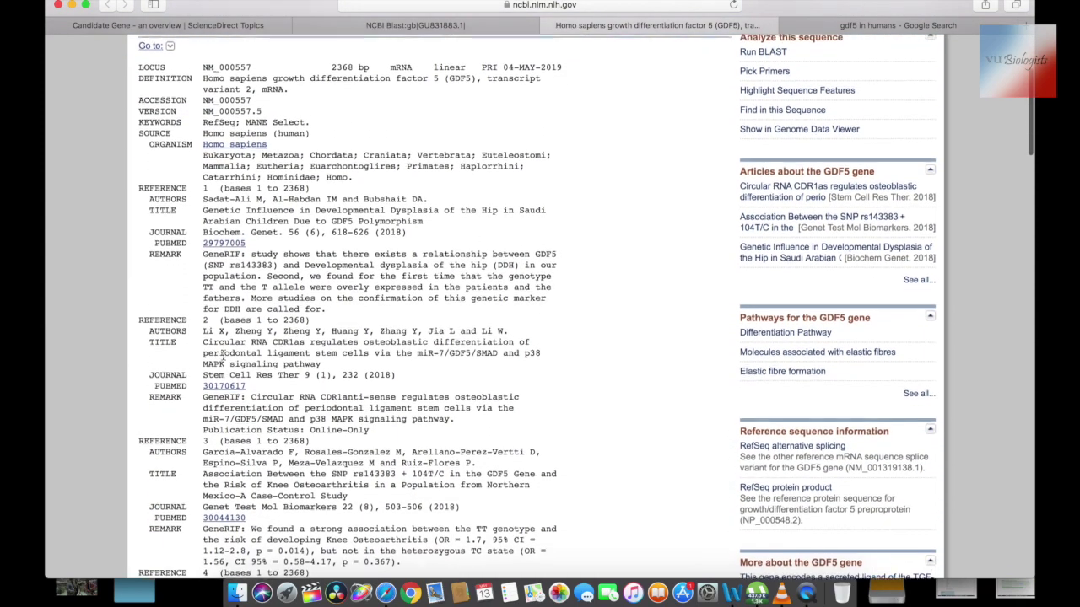
scroll(244, 312, down, 18)
scroll(243, 314, down, 2)
scroll(244, 313, up, 3)
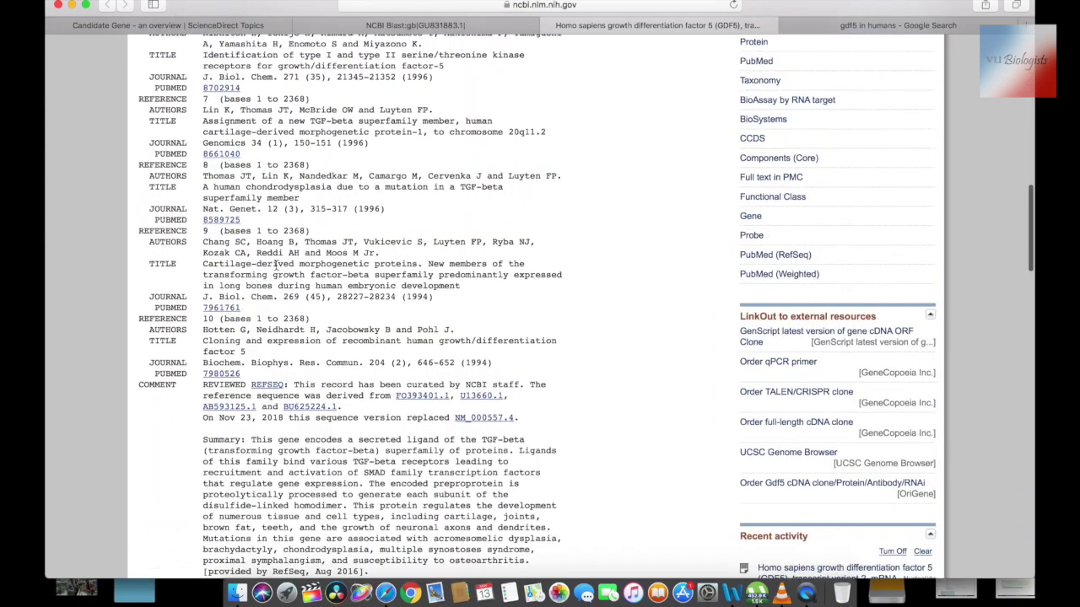
scroll(275, 271, up, 14)
scroll(275, 267, up, 10)
scroll(276, 266, up, 5)
scroll(276, 266, down, 20)
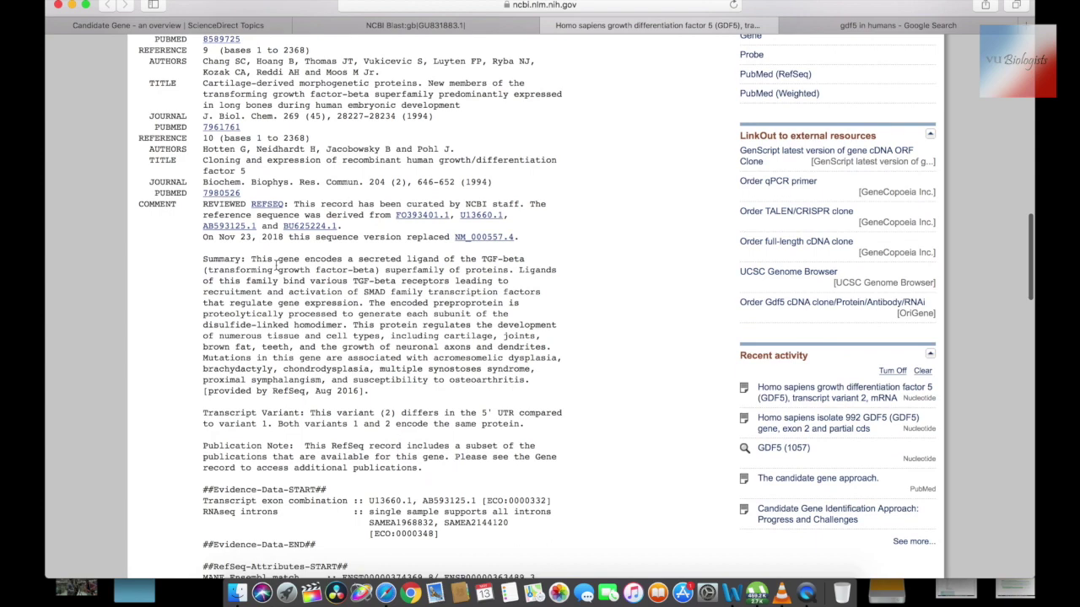
scroll(276, 266, down, 16)
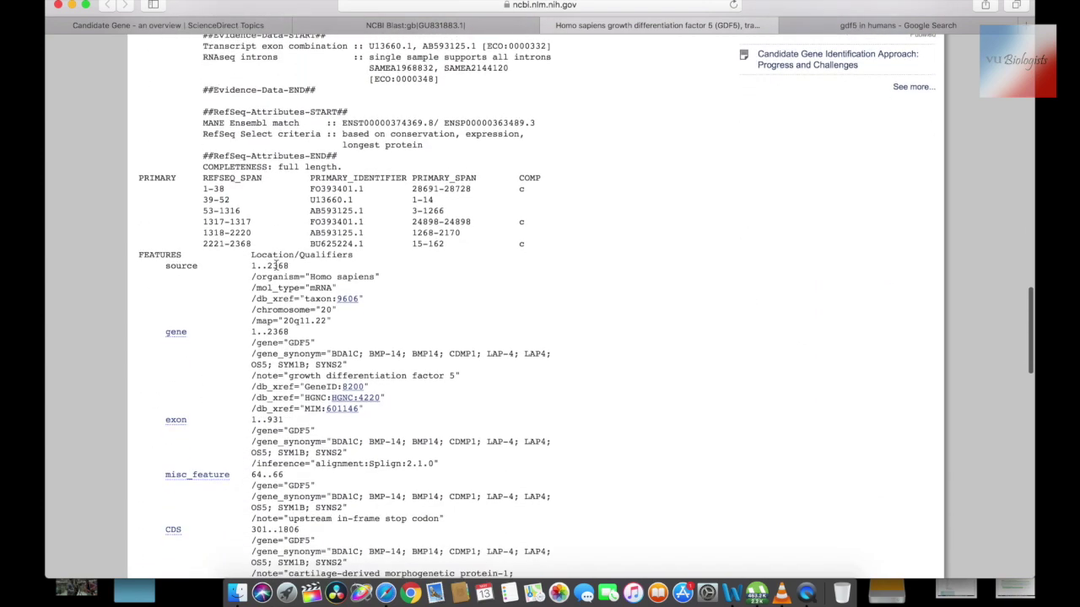
scroll(275, 266, down, 4)
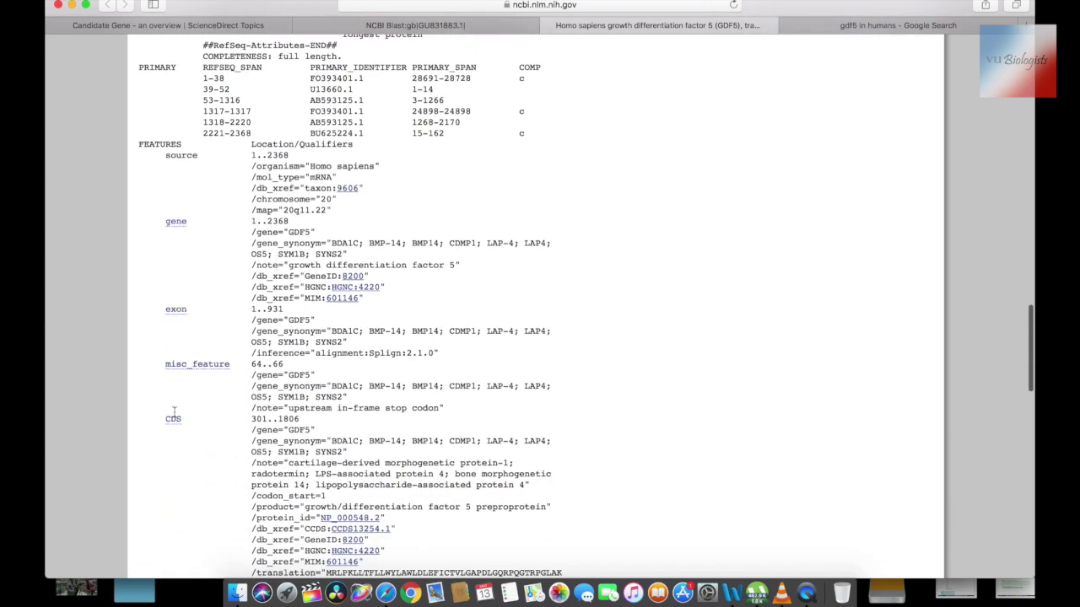
scroll(256, 441, down, 13)
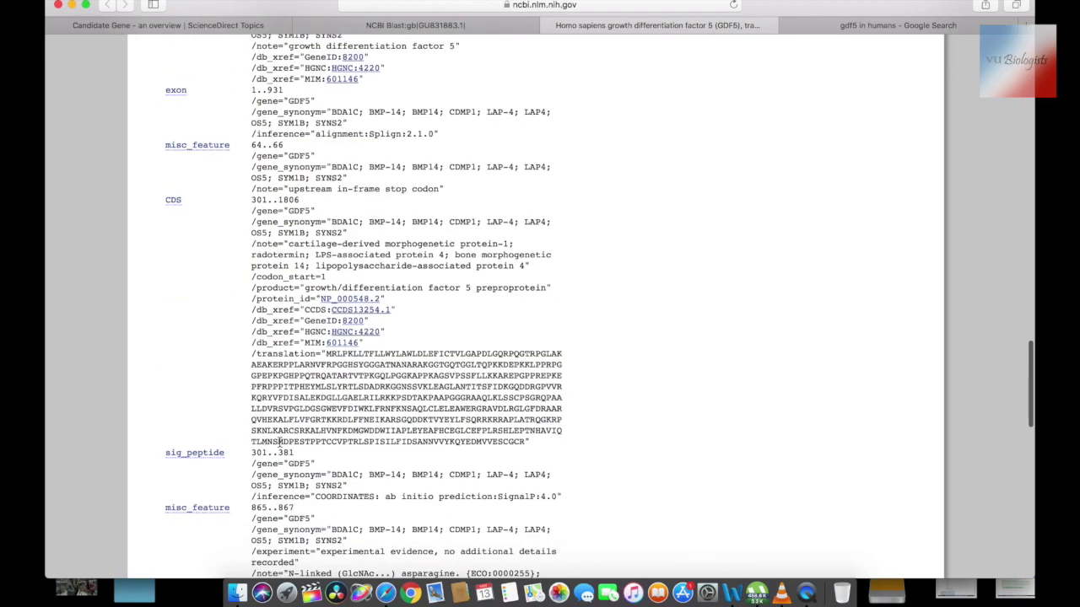
scroll(278, 440, down, 7)
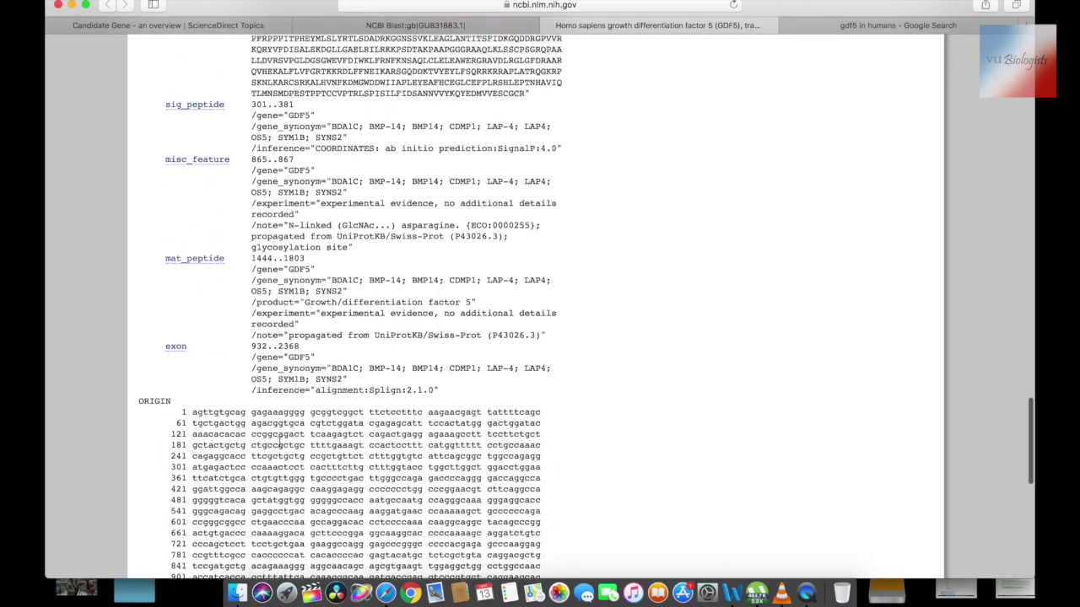
scroll(276, 441, up, 20)
scroll(275, 441, up, 10)
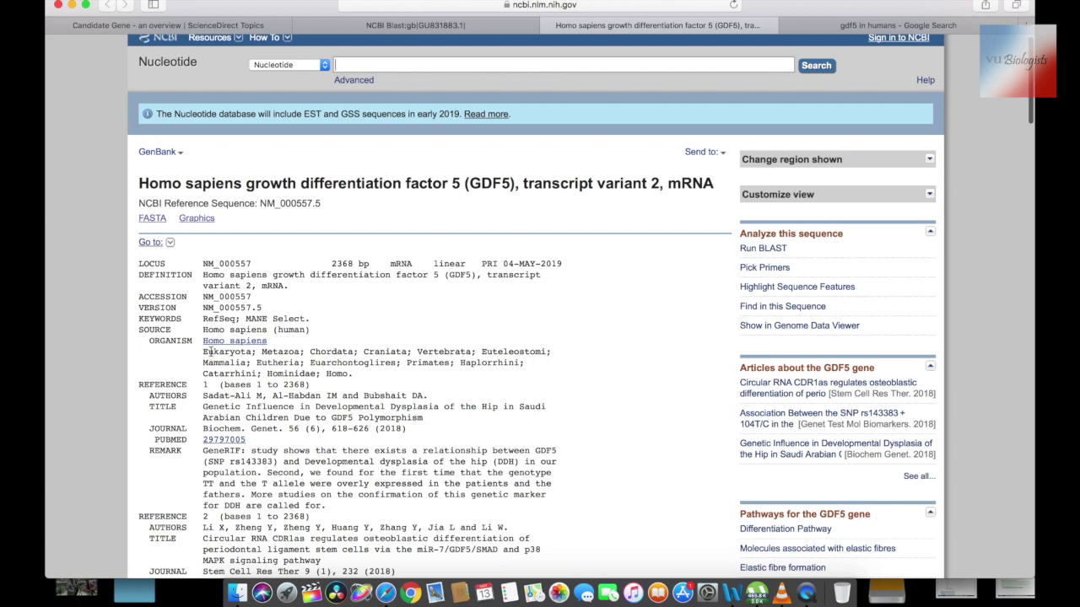
Open the PubMed article 29797005 cited in the record's first reference and read its abstract for the sample location
scroll(211, 352, down, 2)
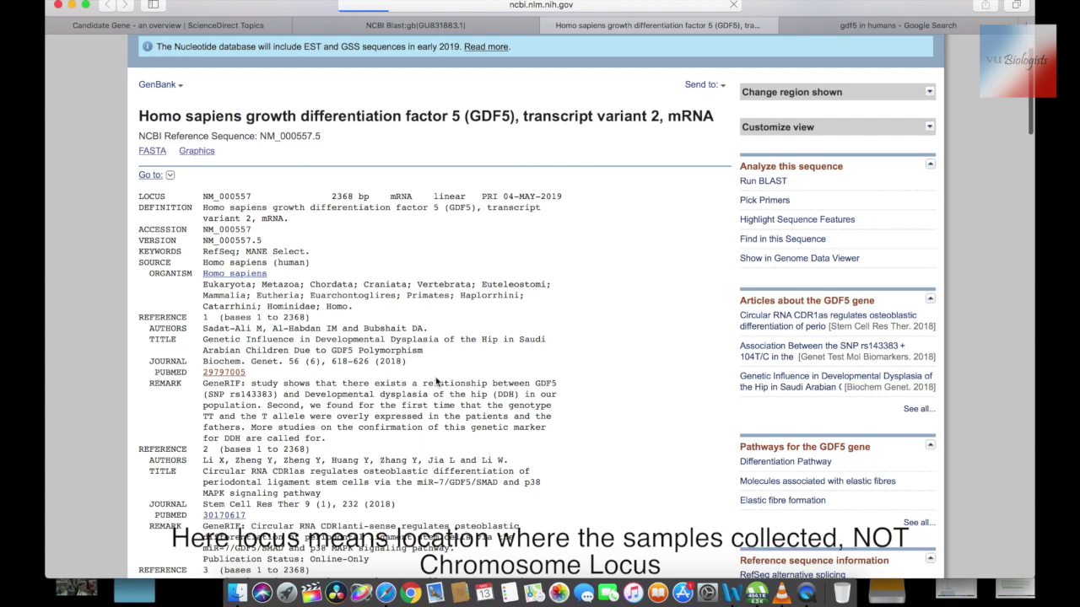
scroll(437, 382, down, 2)
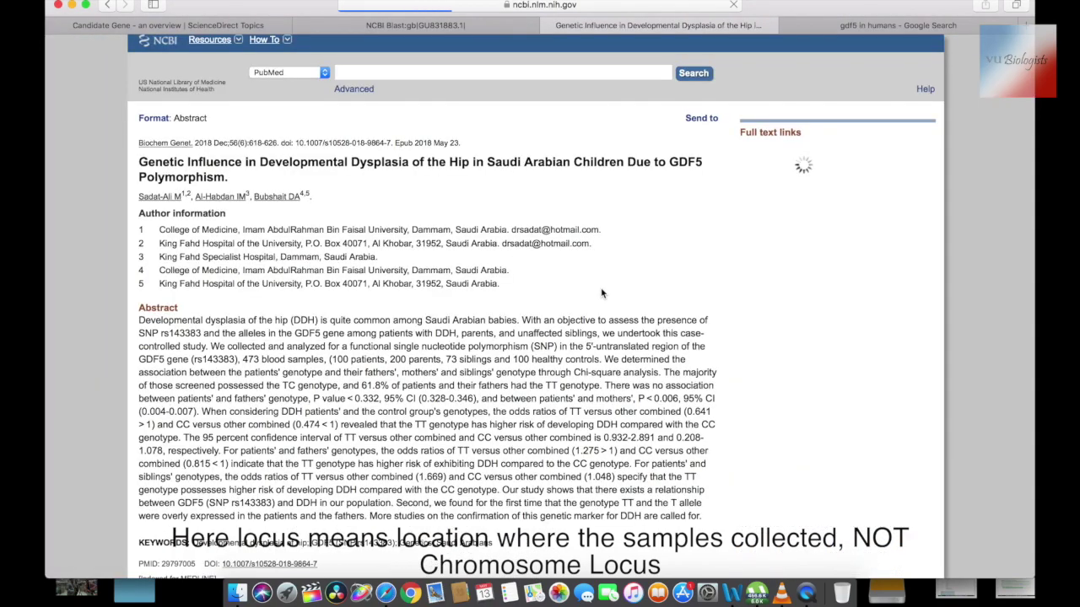
scroll(601, 293, down, 3)
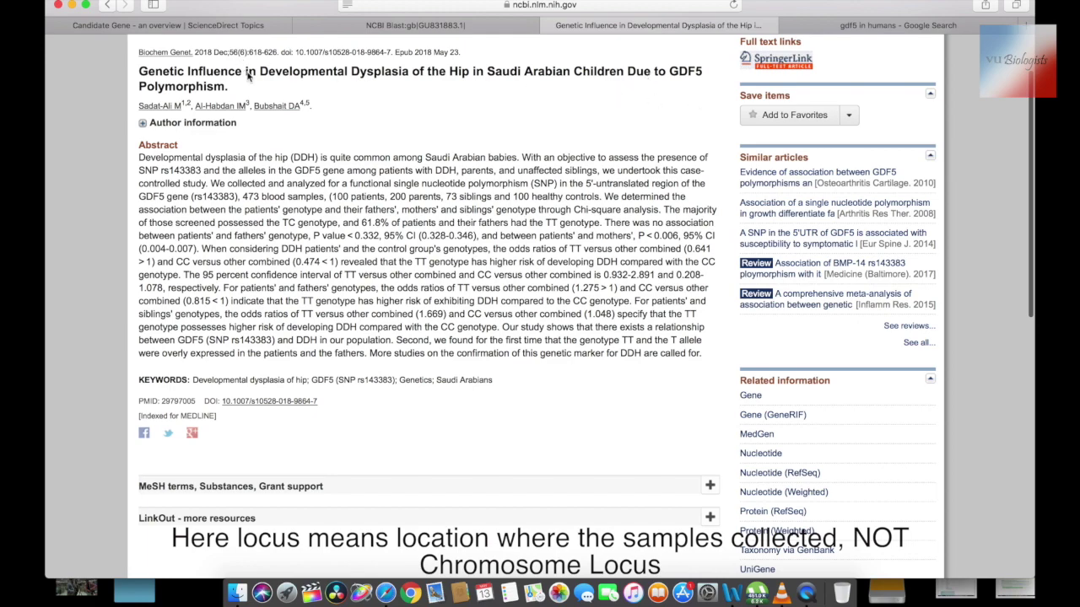
scroll(439, 210, down, 2)
scroll(438, 210, up, 5)
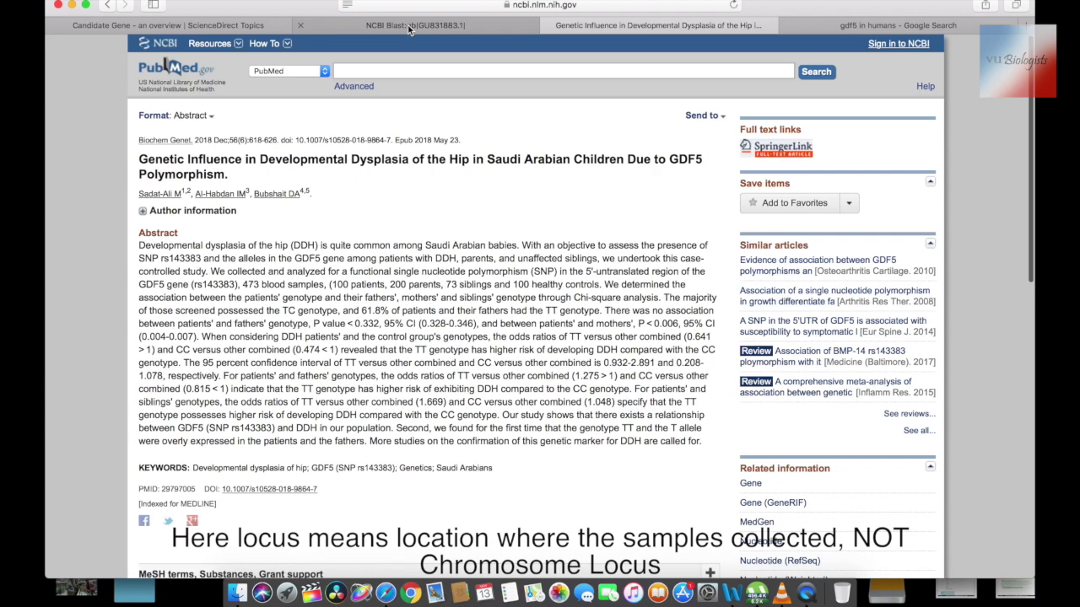
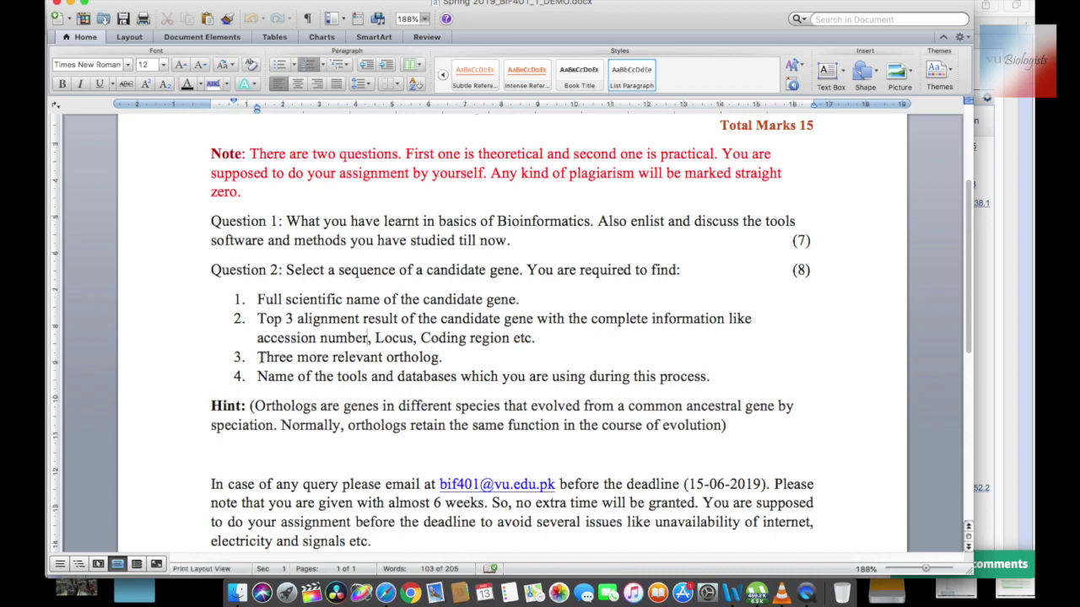
Review the ortholog item of Question 2 in Word and look back over the BLAST results for GU831883.1
click(451, 361)
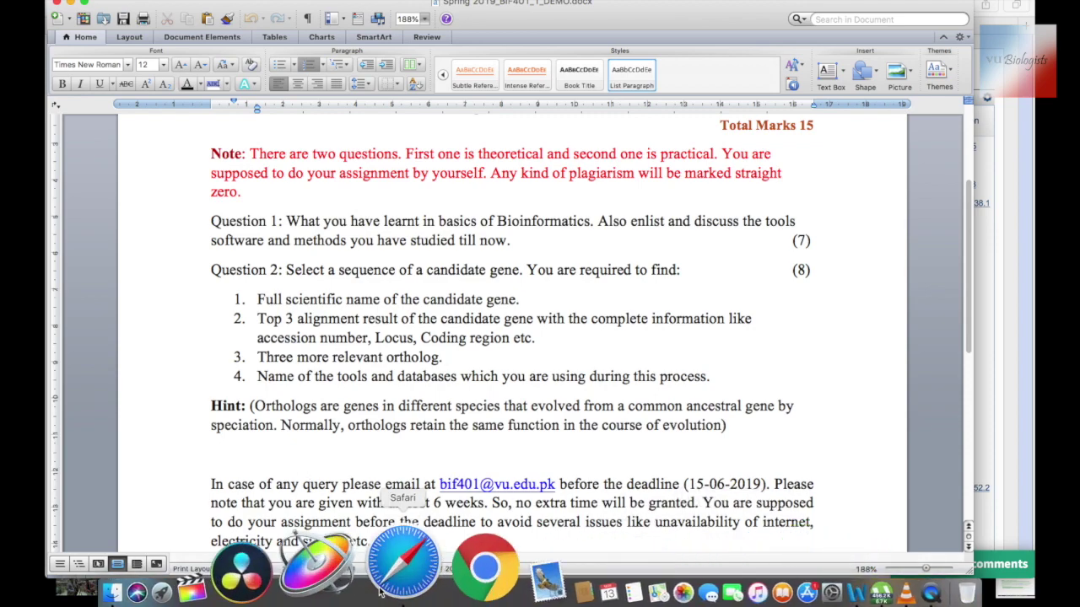
click(379, 593)
scroll(444, 178, up, 4)
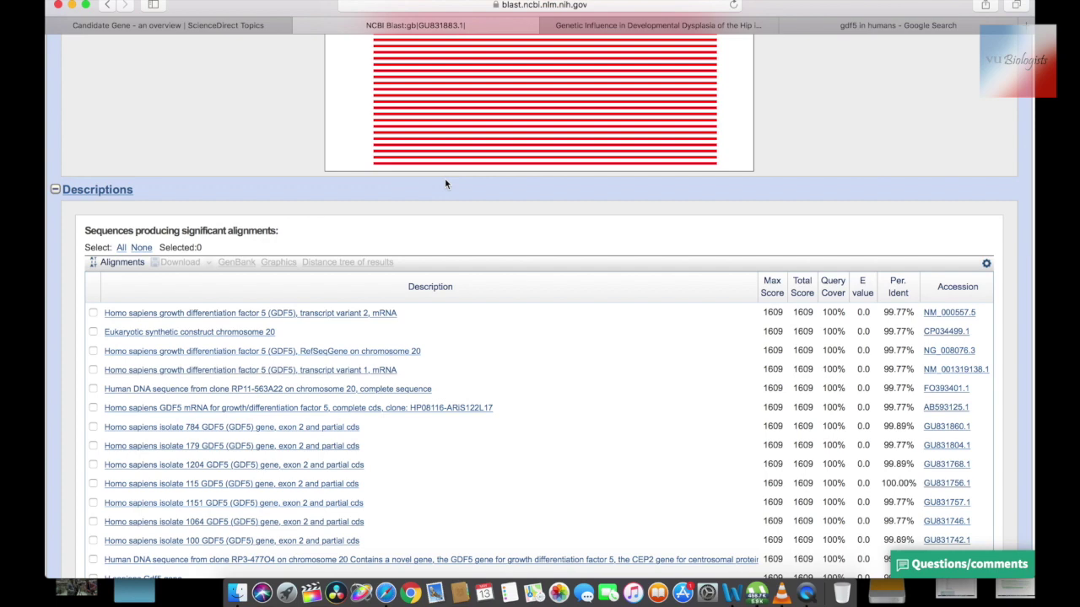
scroll(445, 178, up, 10)
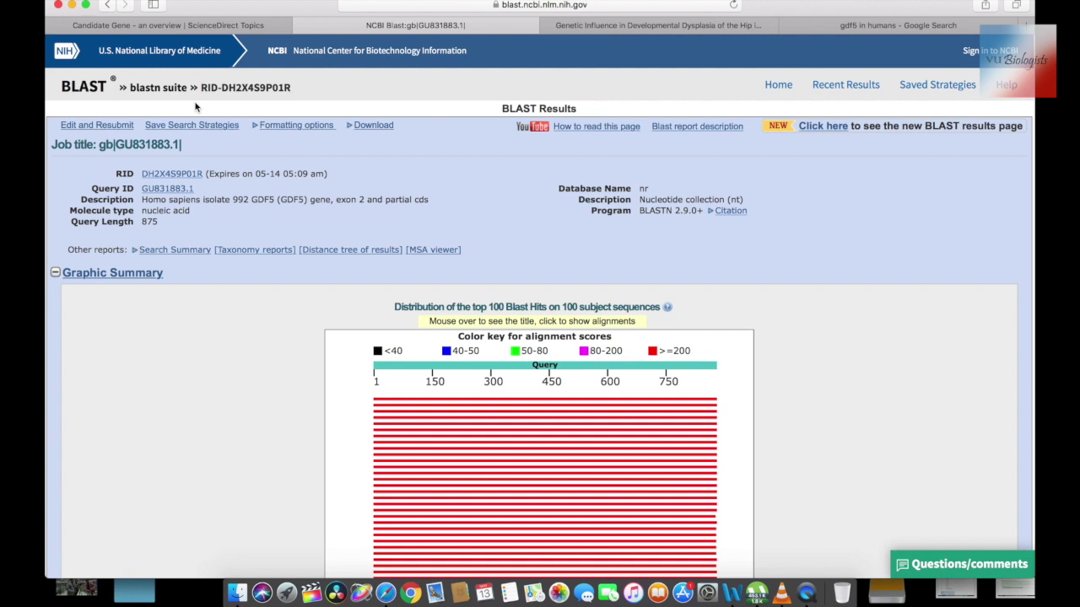
Go back from the BLAST results to the nucleotide BLAST search form for GU831883.1, allowing the form to be resent
click(108, 6)
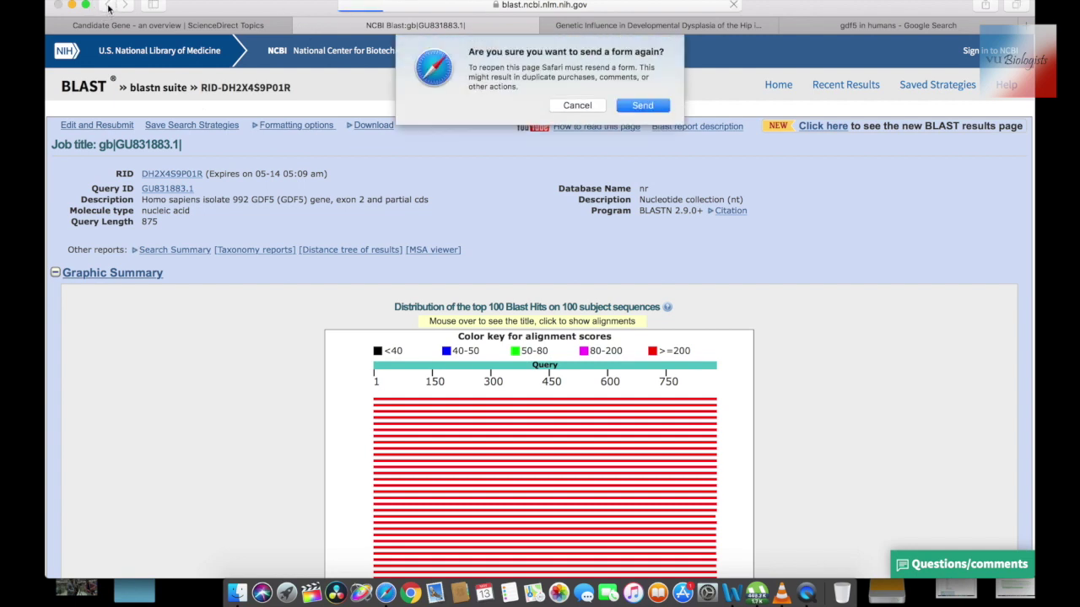
click(642, 105)
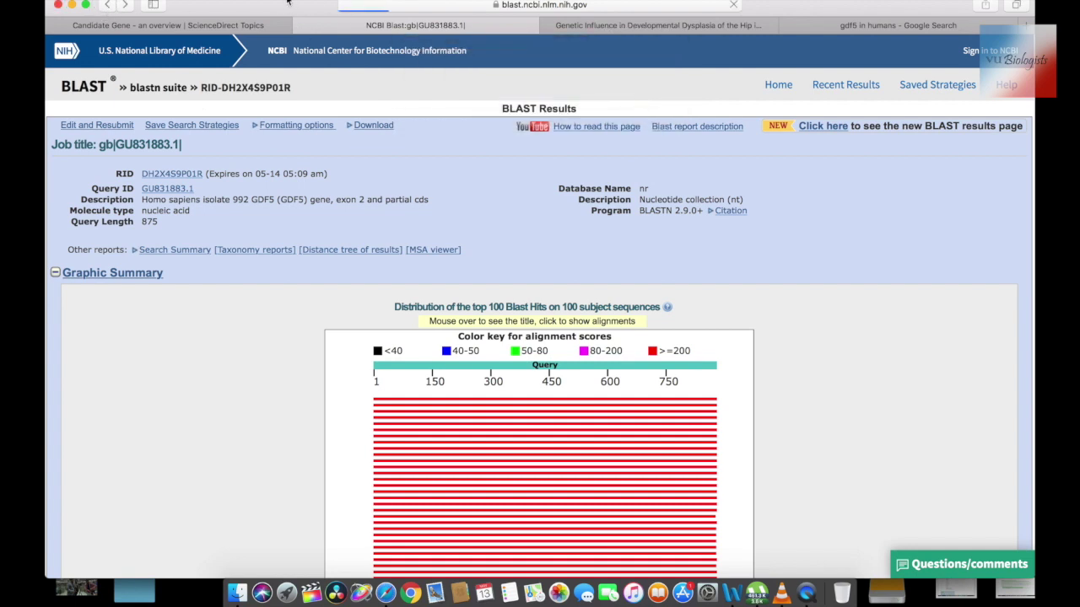
click(109, 6)
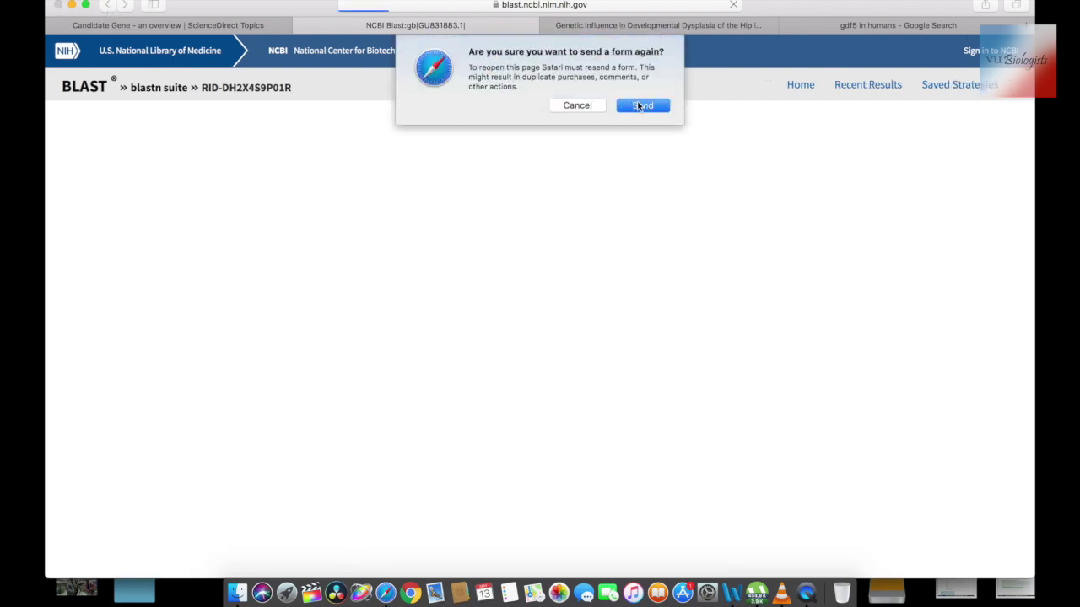
click(638, 104)
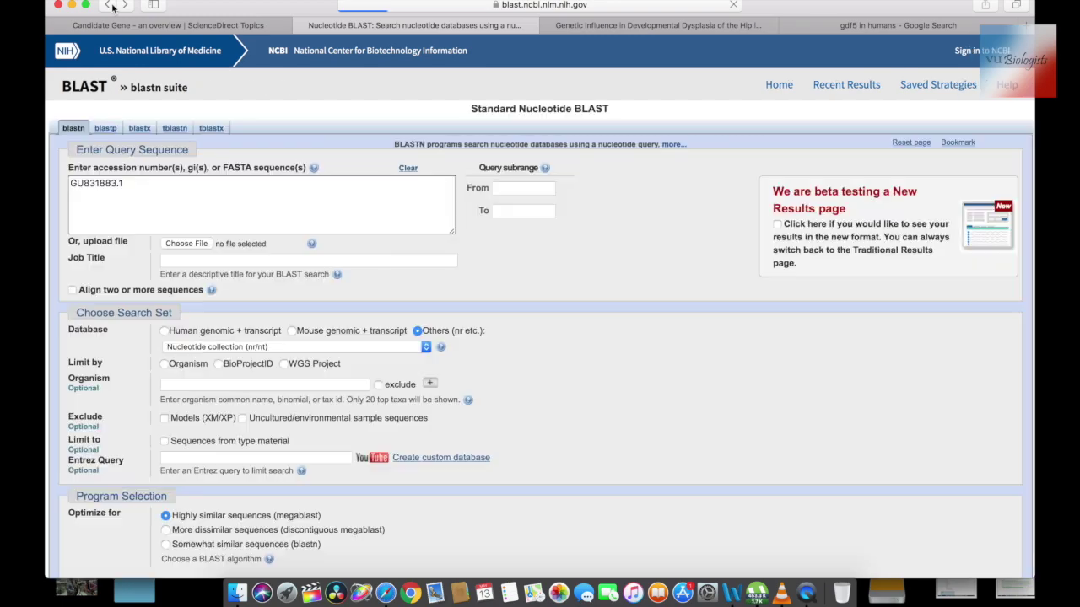
Return to the GU831883.1 nucleotide record and look over its FASTA sequence, GDF5 homologs and related information
click(110, 6)
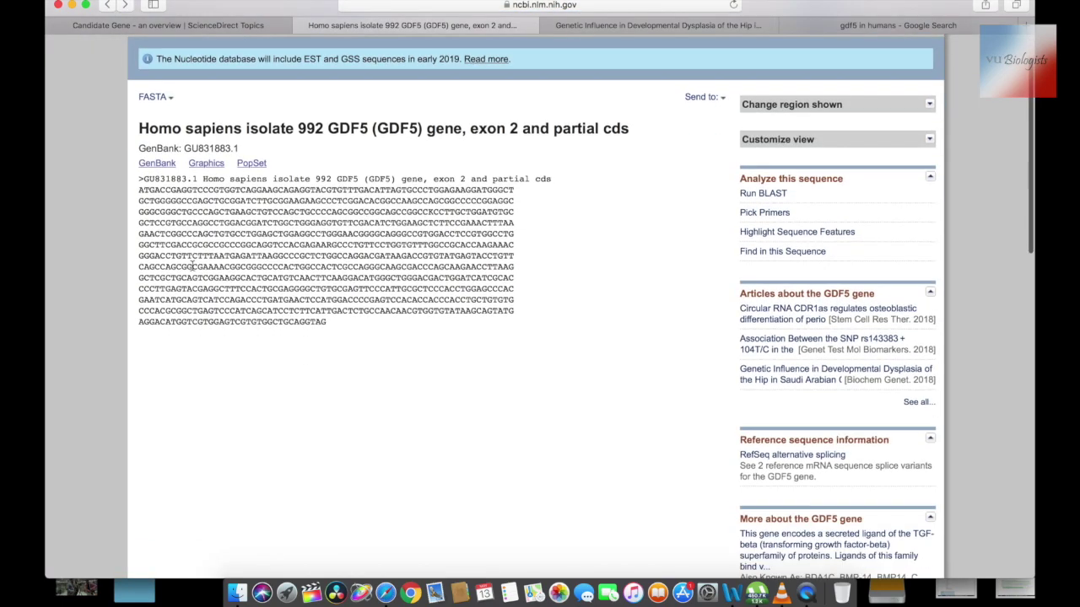
scroll(402, 255, down, 5)
scroll(403, 290, up, 4)
scroll(405, 290, down, 10)
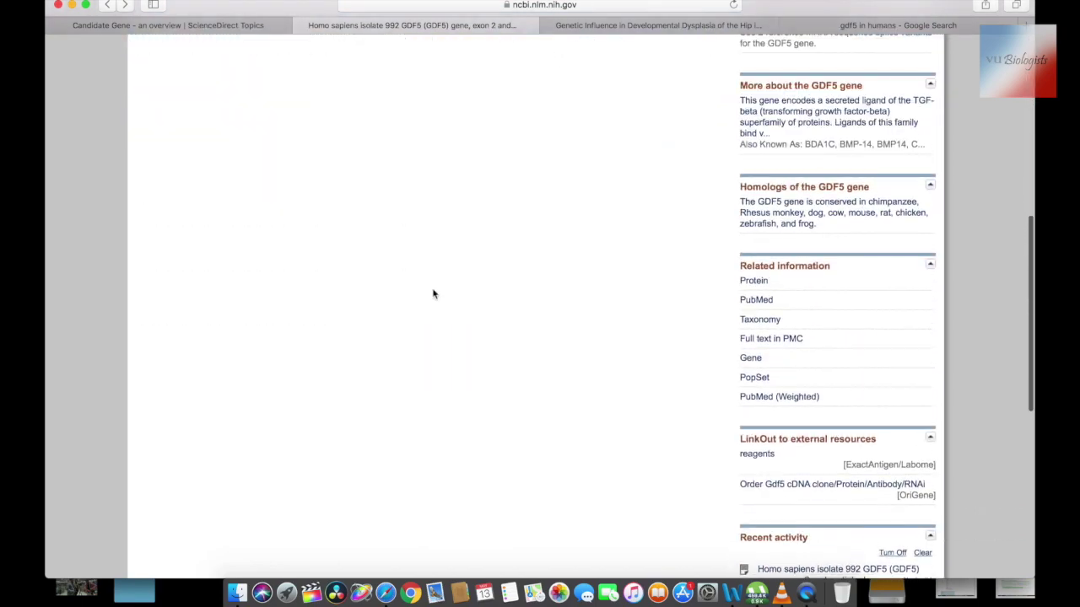
scroll(540, 278, down, 3)
scroll(540, 278, up, 10)
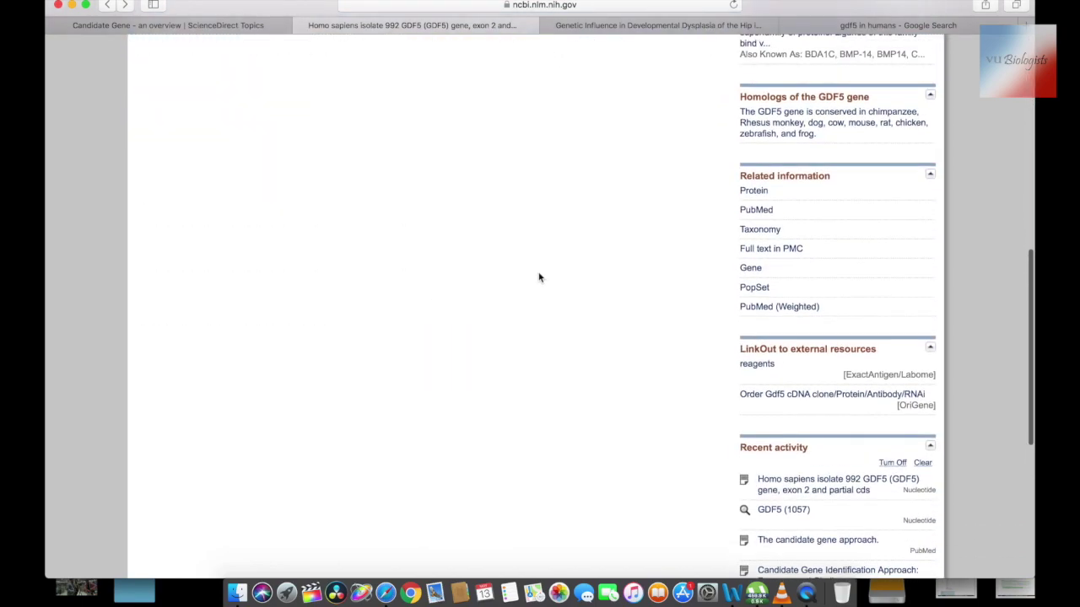
scroll(540, 278, down, 15)
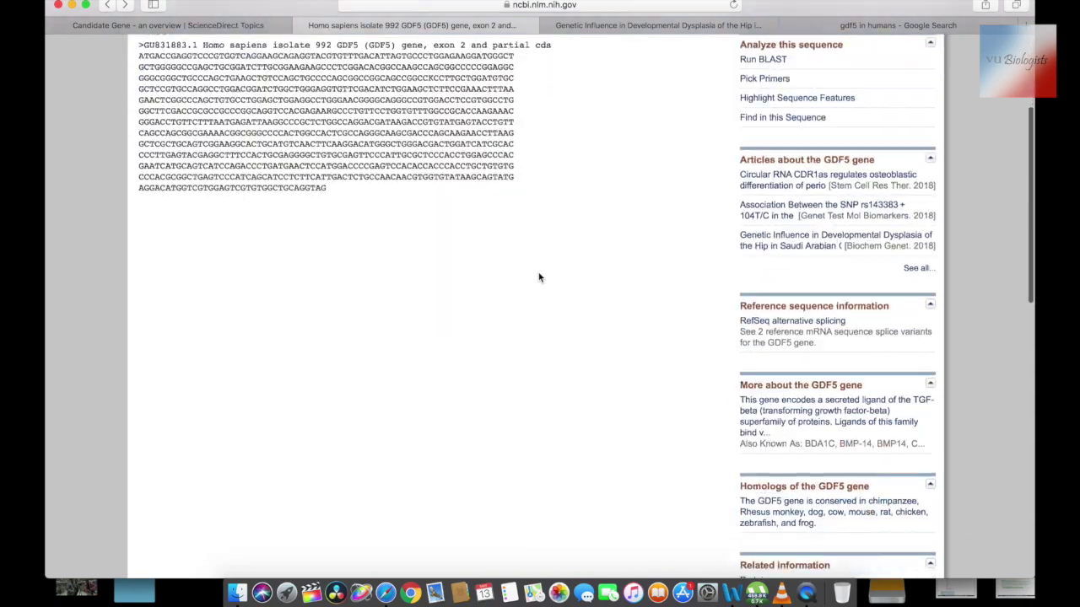
scroll(539, 277, up, 10)
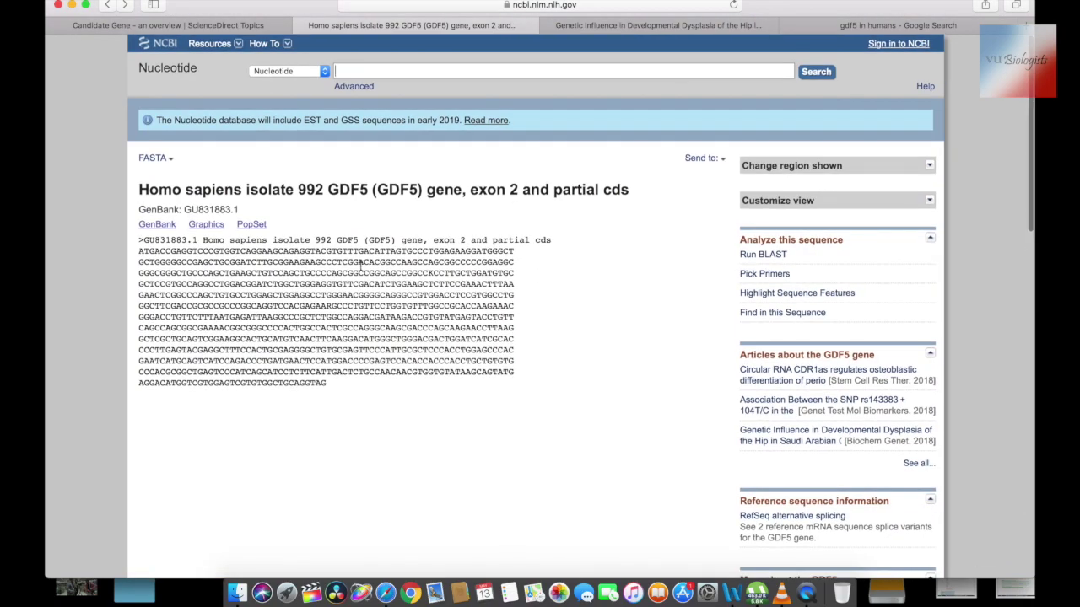
scroll(409, 456, down, 6)
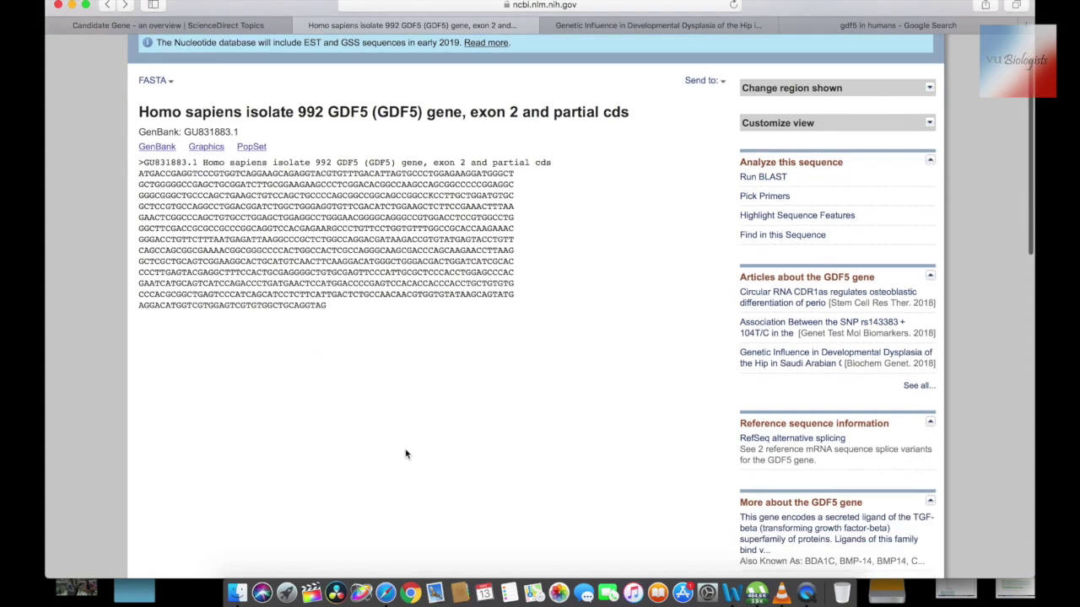
Open the related protein record for the GU831883.1 coding region
mouse_move(756, 310)
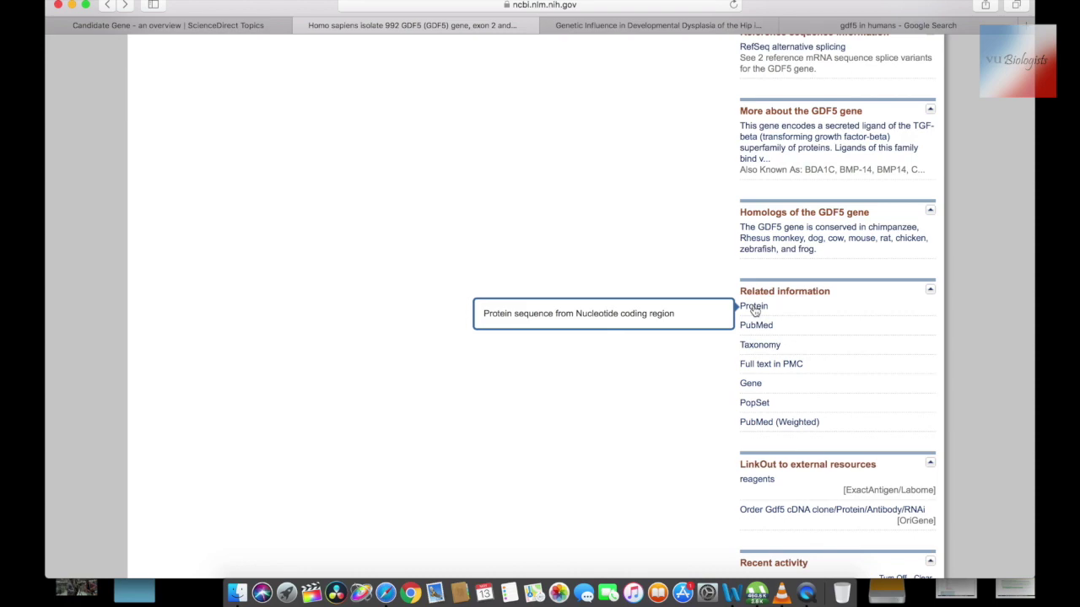
scroll(613, 304, up, 6)
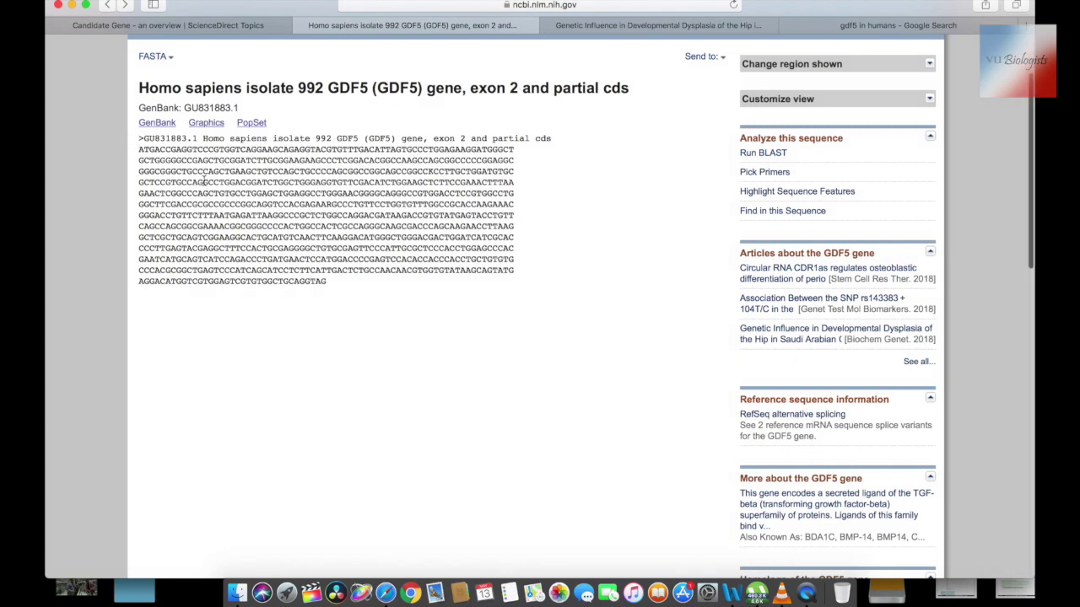
scroll(430, 322, down, 5)
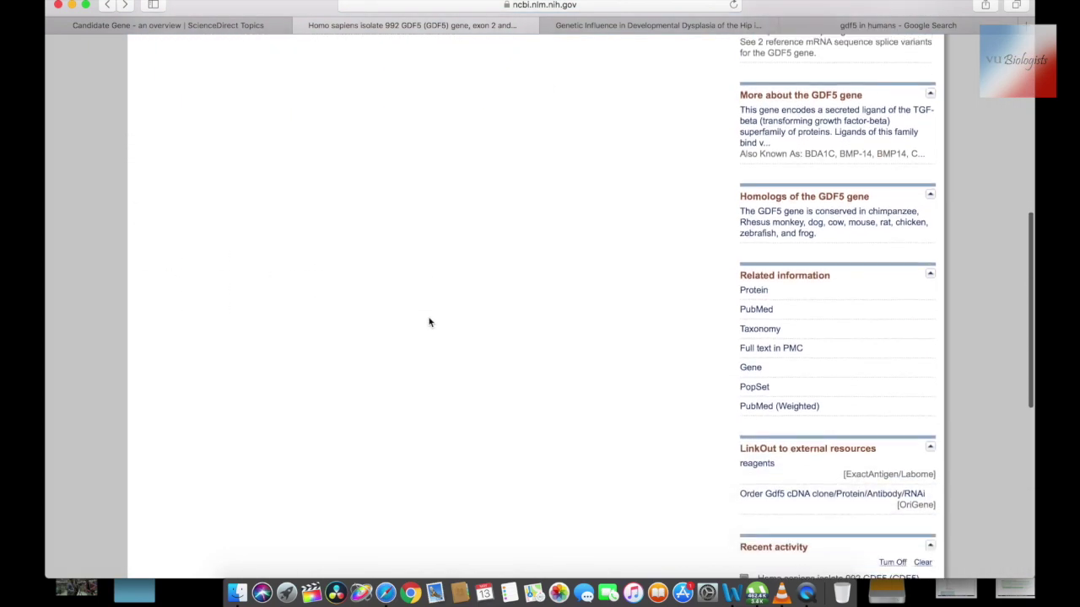
click(756, 237)
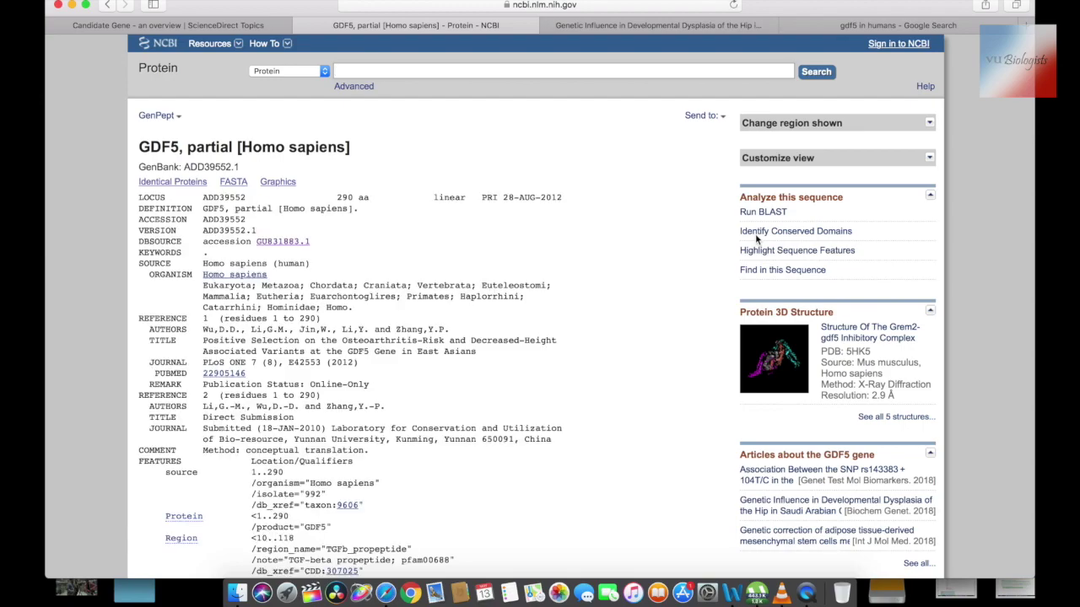
Examine the GDF5 protein record ADD39552.1, including its CDS feature and the amino acid sequence under ORIGIN
scroll(363, 378, down, 10)
scroll(363, 378, up, 3)
scroll(363, 378, up, 1)
key(super+equal)
key(super+equal)
key(super+equal)
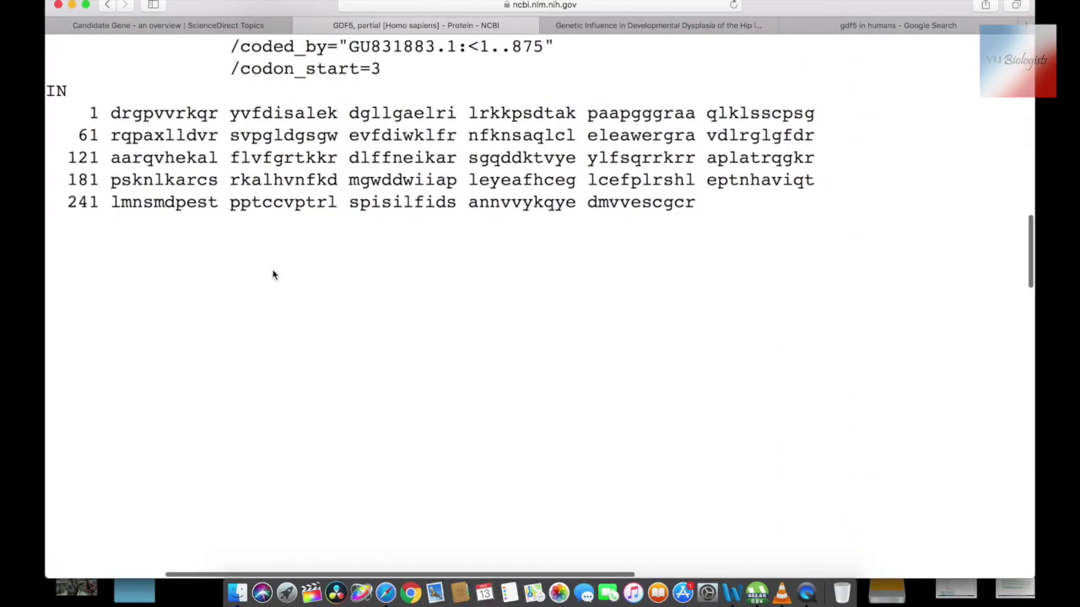
scroll(272, 275, up, 3)
key(super+0)
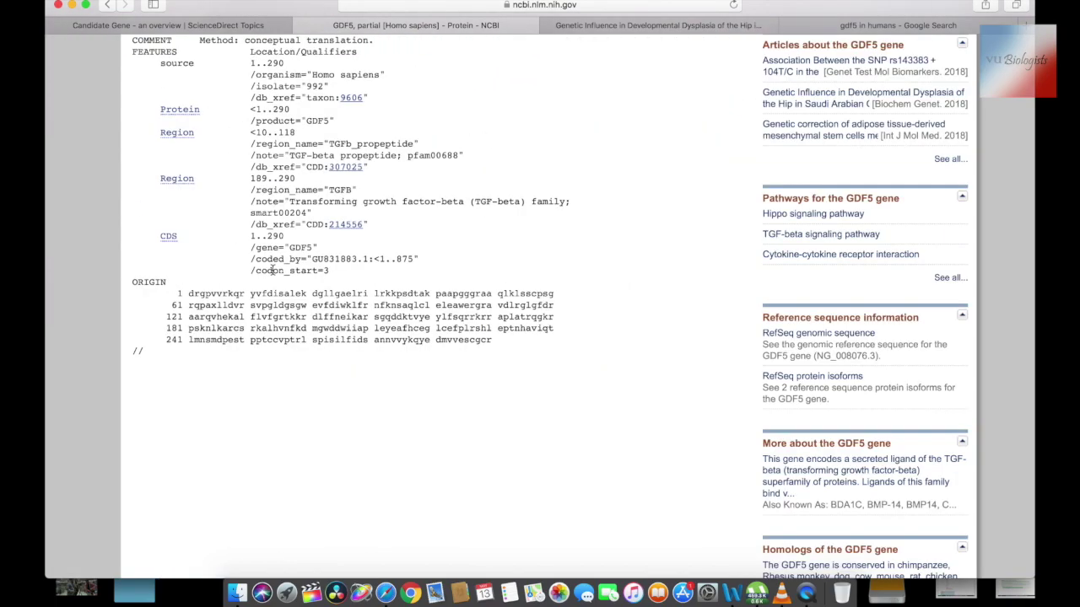
scroll(272, 270, up, 2)
scroll(411, 237, up, 8)
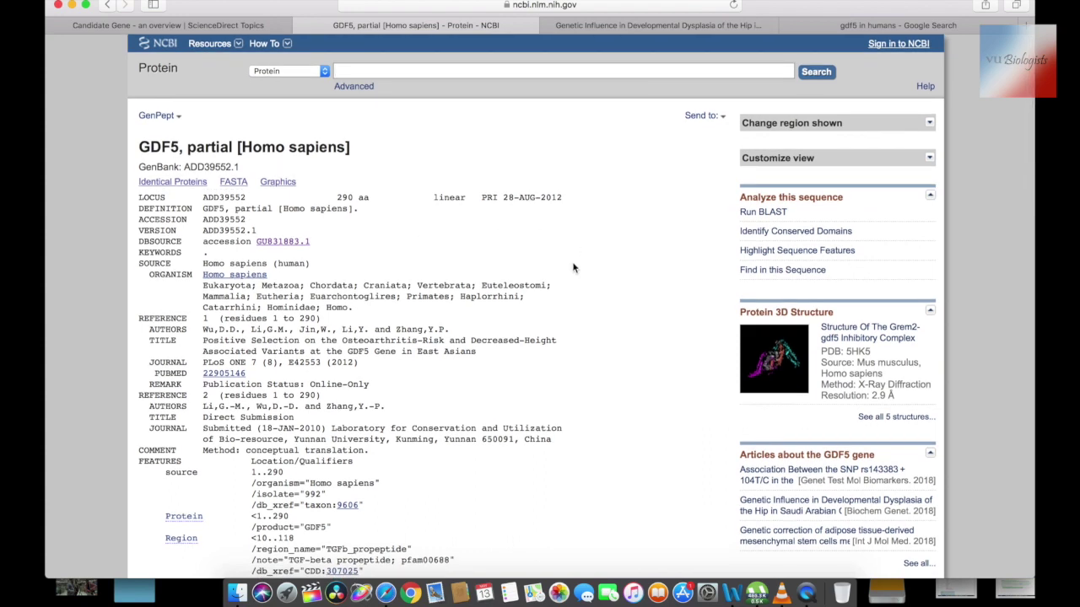
Open the protein BLAST form for ADD39552.1 from its record and begin the organism entry
click(776, 215)
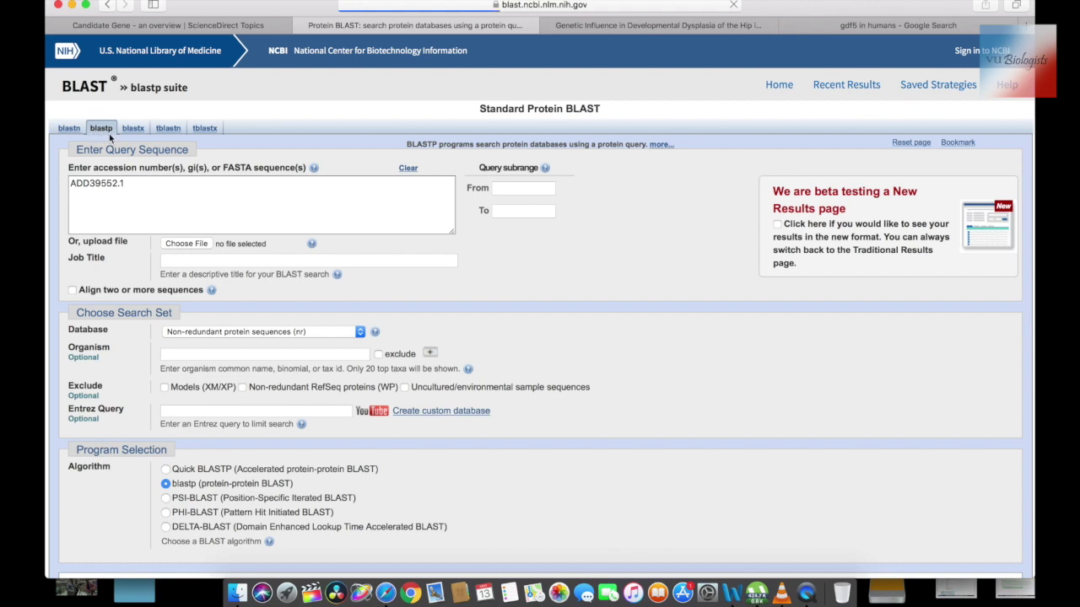
scroll(168, 216, down, 2)
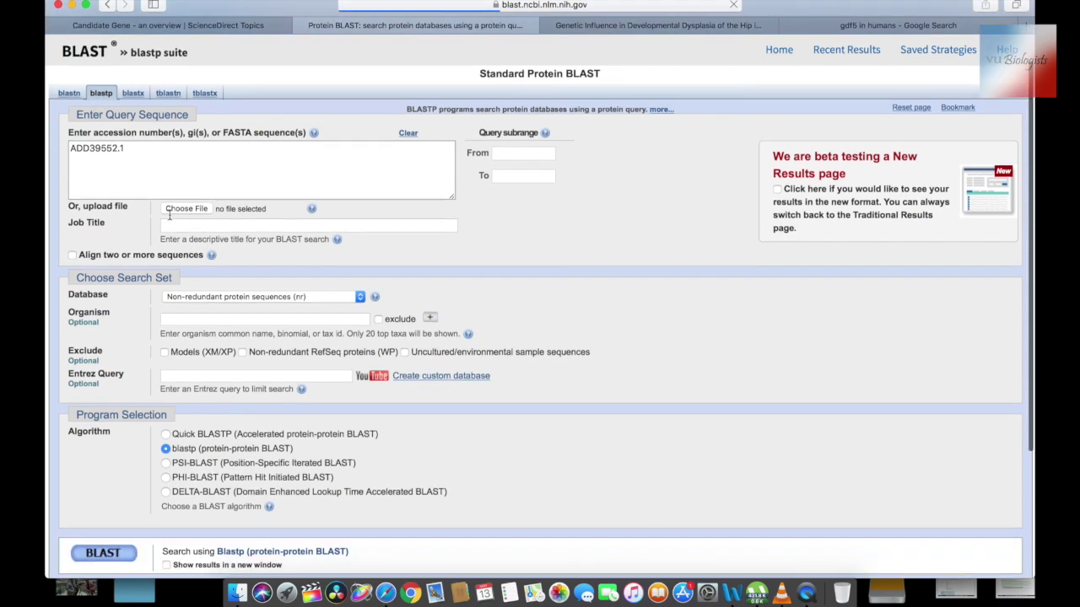
click(202, 316)
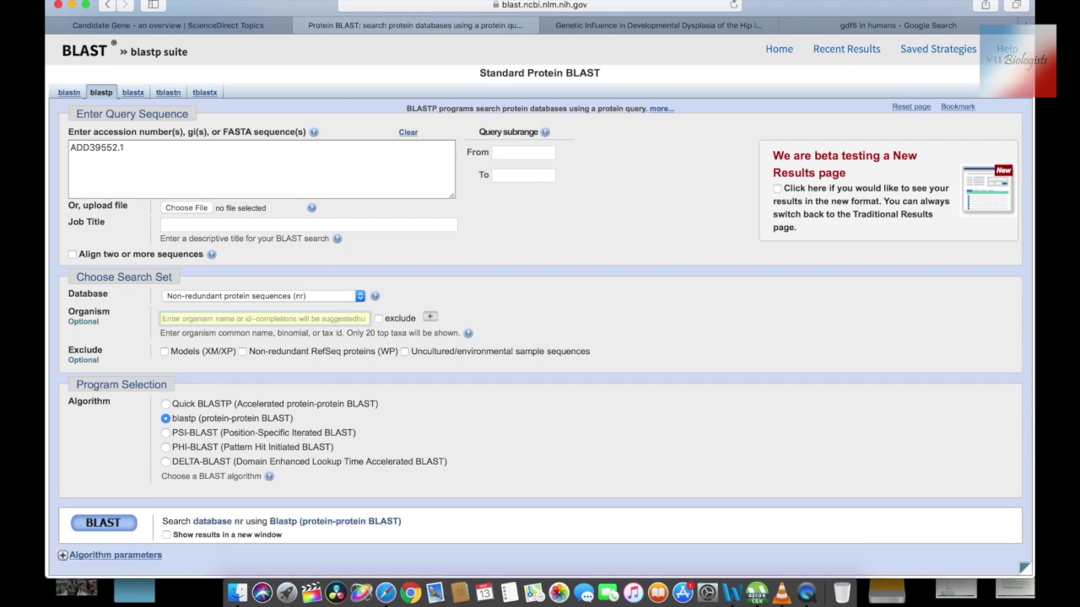
text(humm)
text(n)
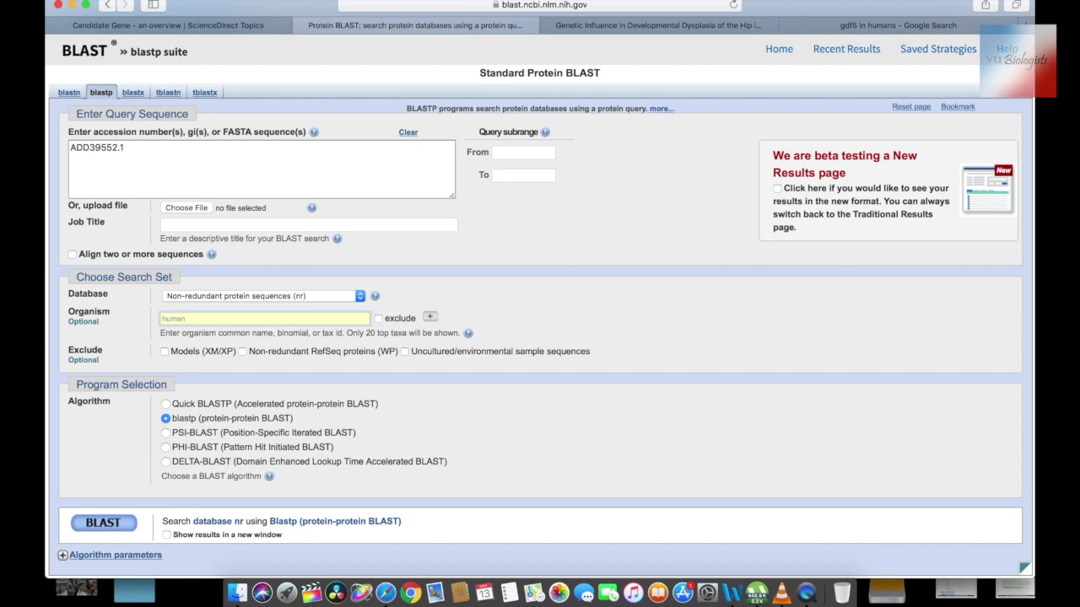
text( te)
key(BackSpace)
key(BackSpace)
text(n)
key(BackSpace)
key(BackSpace)
key(BackSpace)
key(BackSpace)
key(BackSpace)
key(BackSpace)
key(BackSpace)
key(BackSpace)
key(BackSpace)
key(BackSpace)
key(BackSpace)
Set the organism to Homo sapiens (taxid:9606) and run the blastp search against the nr database
text(homo sap)
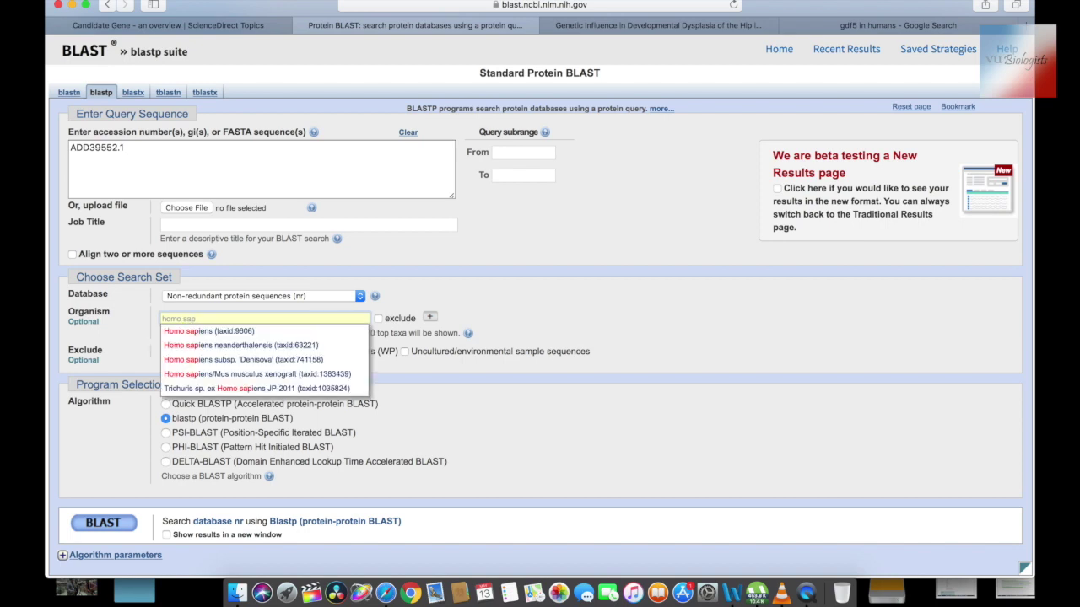
key(Down)
key(Return)
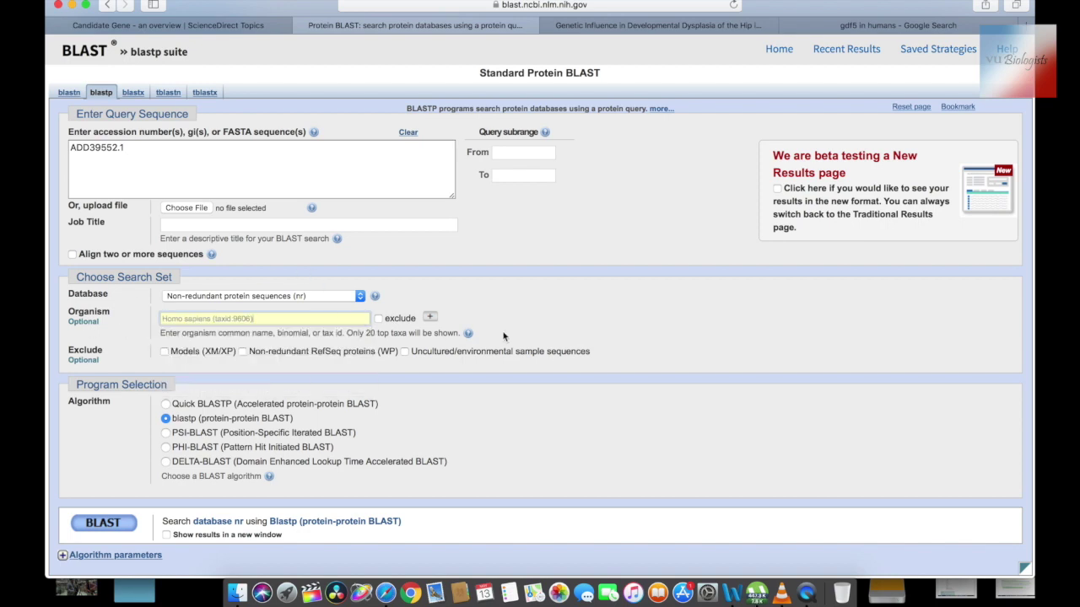
scroll(337, 365, down, 3)
click(118, 402)
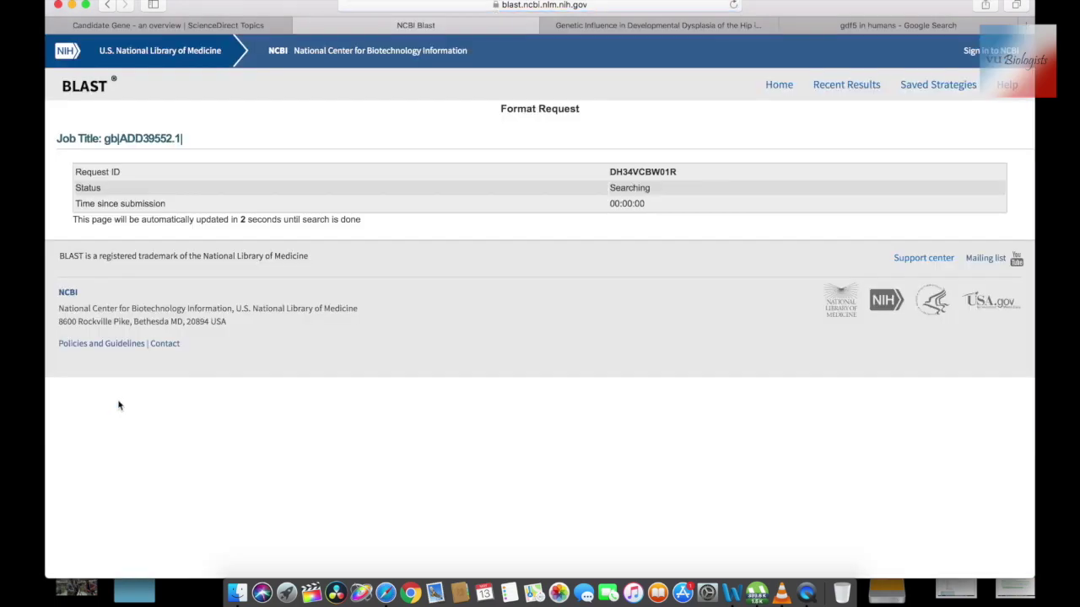
Look over the ADD39552.1 protein BLAST results, from the graphic summary to the top entries in the descriptions
scroll(232, 221, down, 1)
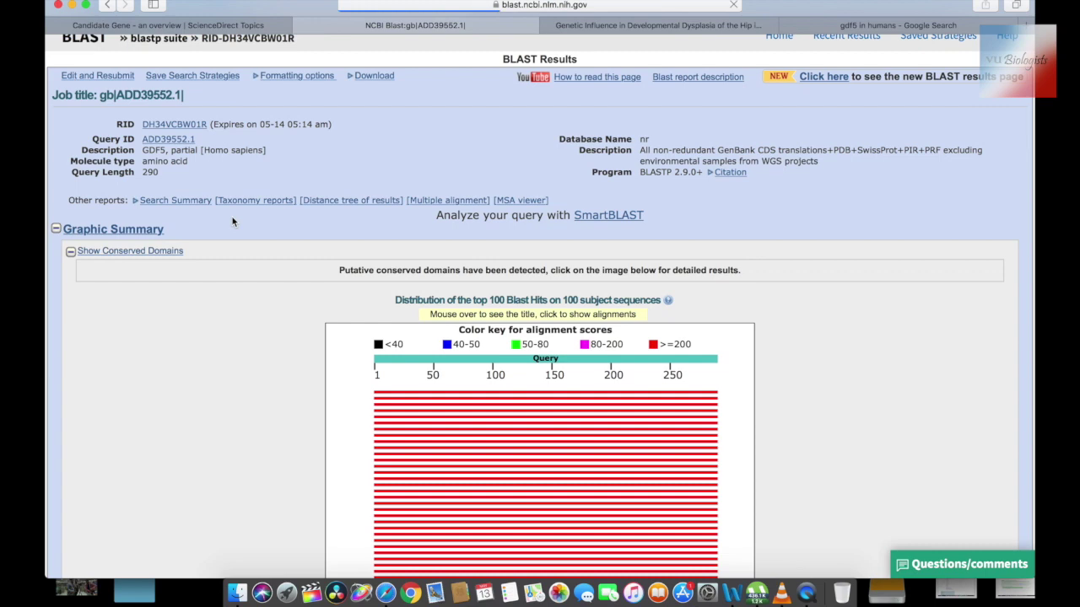
scroll(234, 221, down, 3)
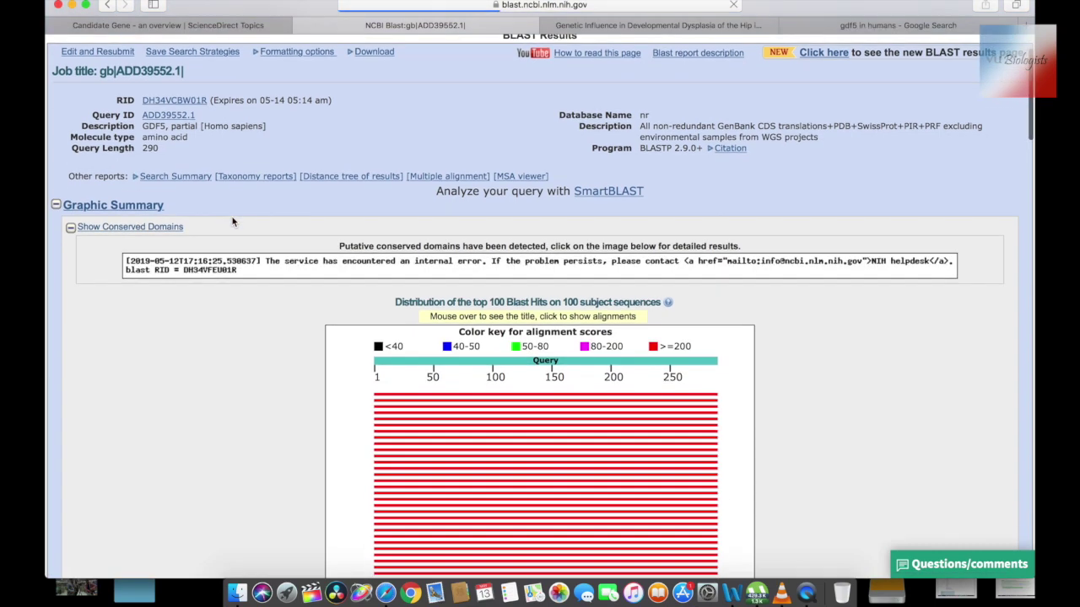
scroll(234, 220, down, 8)
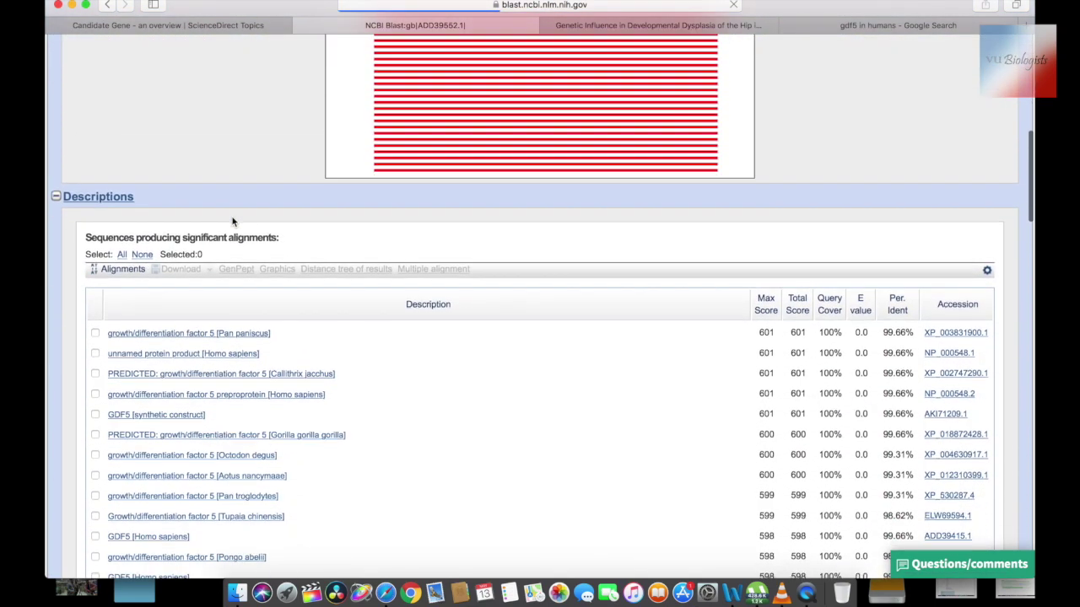
scroll(202, 232, down, 3)
scroll(191, 237, down, 1)
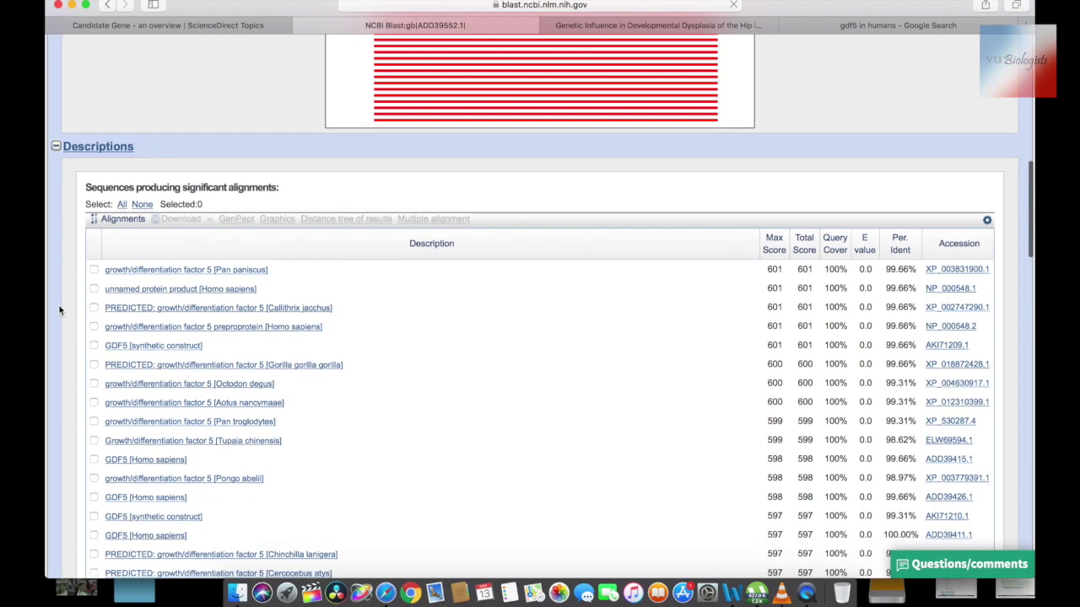
scroll(59, 310, down, 1)
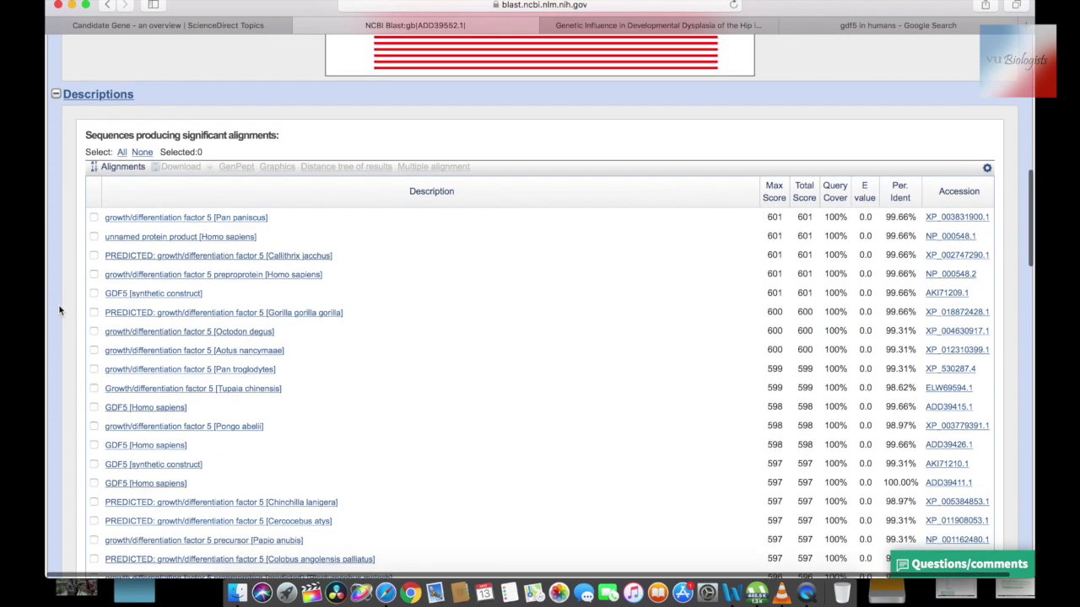
Reload the protein BLAST results and scan the significant alignments for GDF5 sequences from other species
key(super+r)
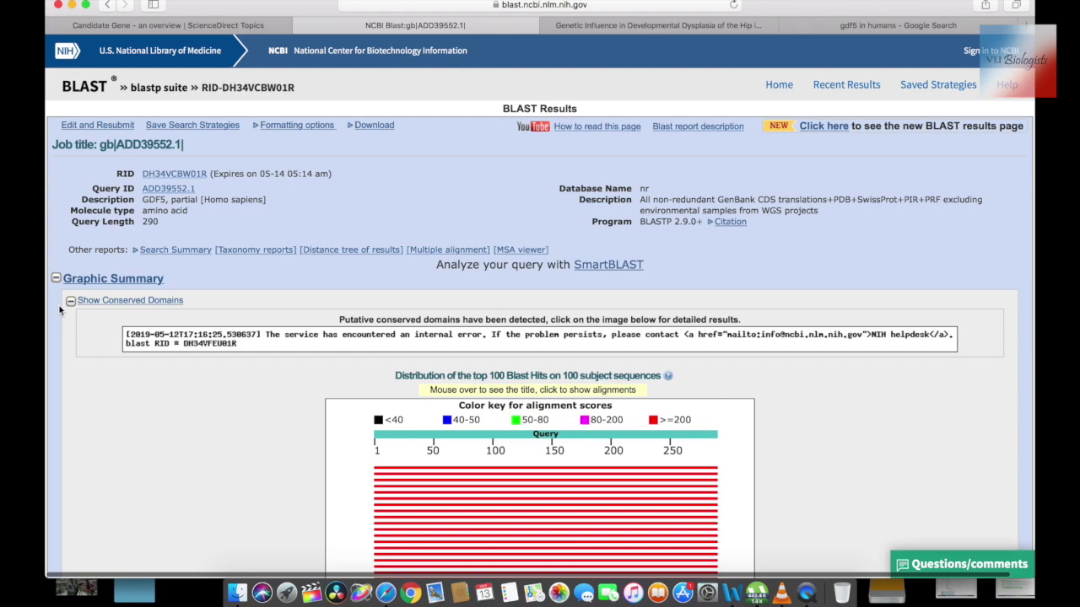
scroll(59, 310, down, 15)
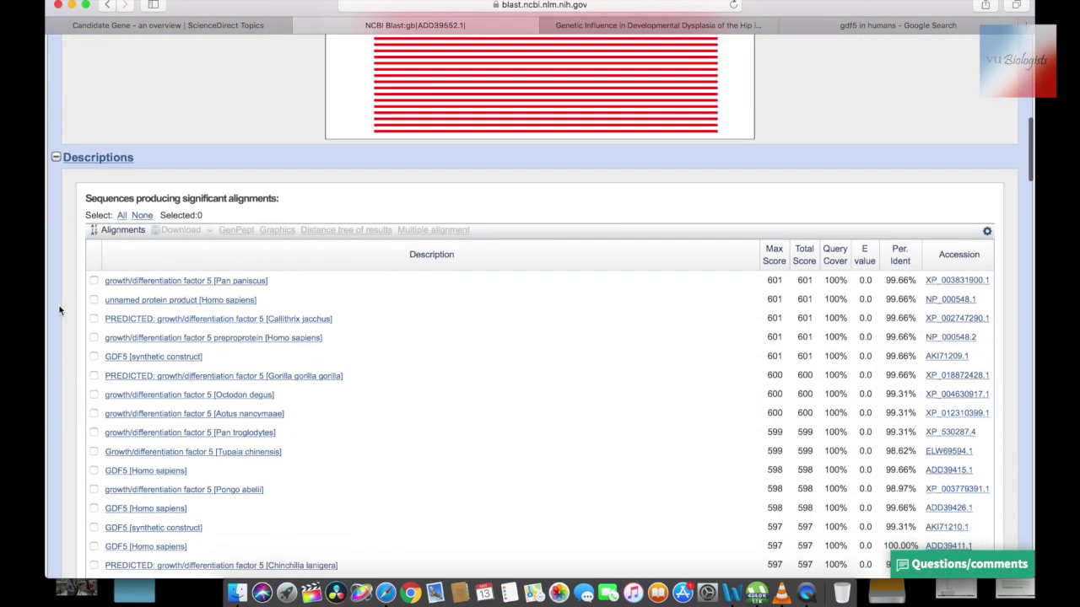
scroll(59, 310, down, 2)
scroll(60, 311, down, 2)
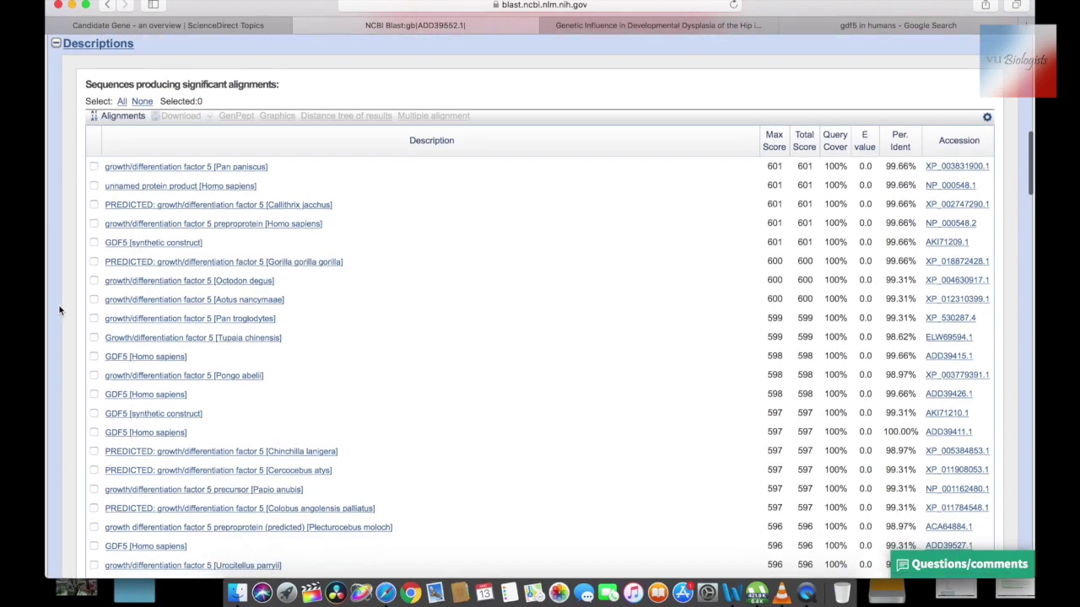
scroll(59, 310, down, 1)
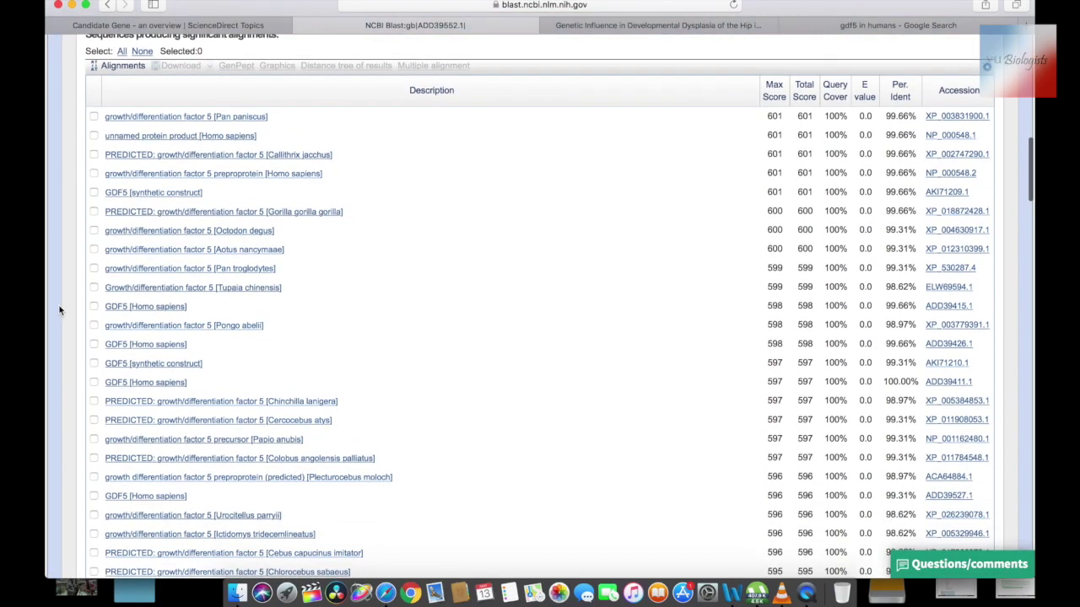
scroll(59, 310, down, 20)
scroll(59, 310, down, 5)
Recheck the Question 2 items in Word, then switch to Safari and show the Google results for "gdf5 in humans"
key(super+Tab)
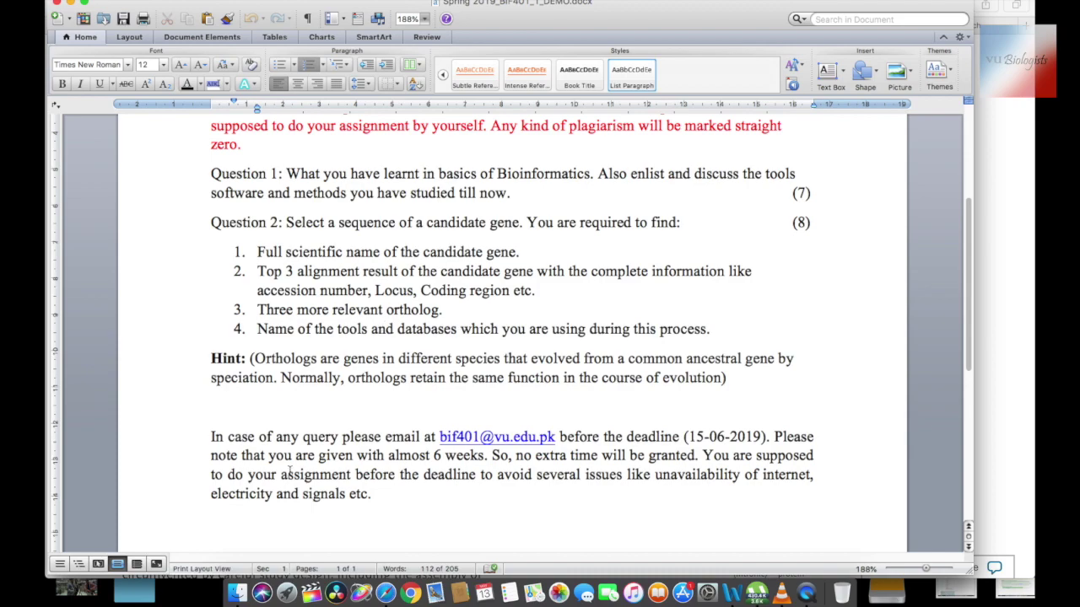
click(391, 599)
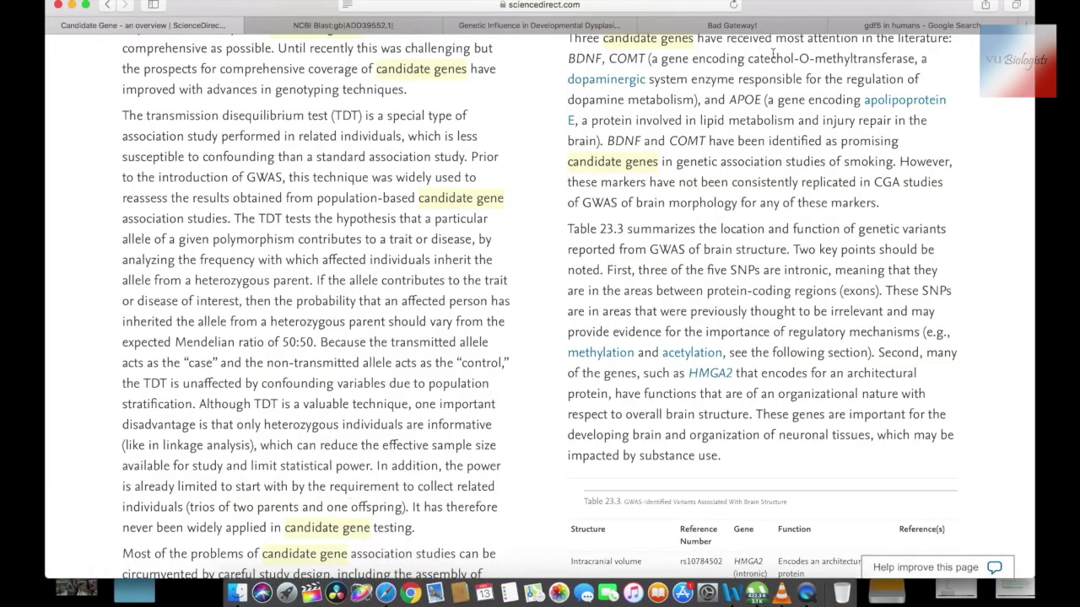
click(910, 25)
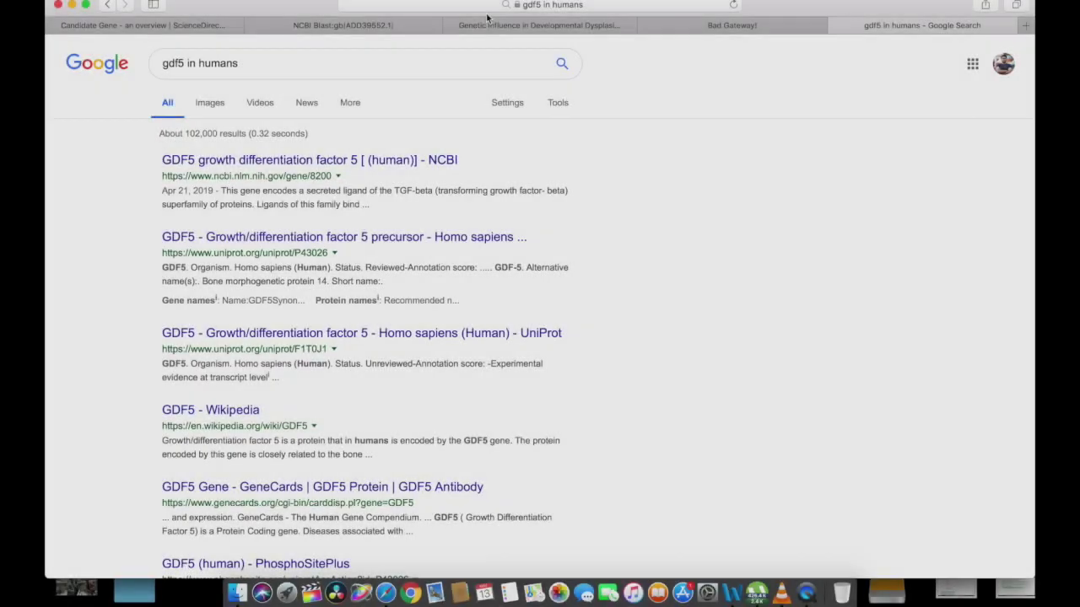